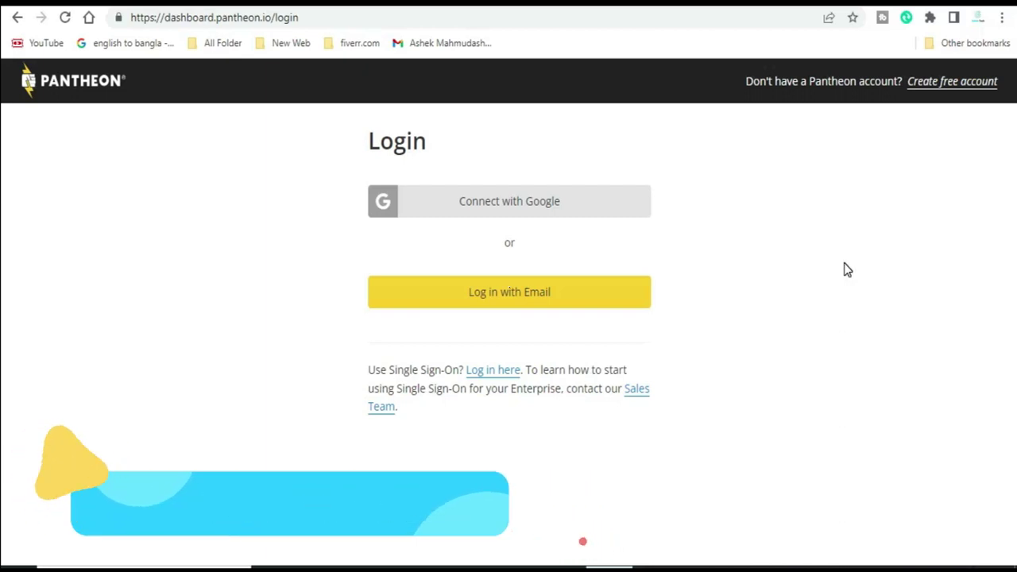
Step: Sign in to Pantheon with email and start creating a new site from the Workspace dashboard
{"action": "left_click", "coordinate": [495, 296]}
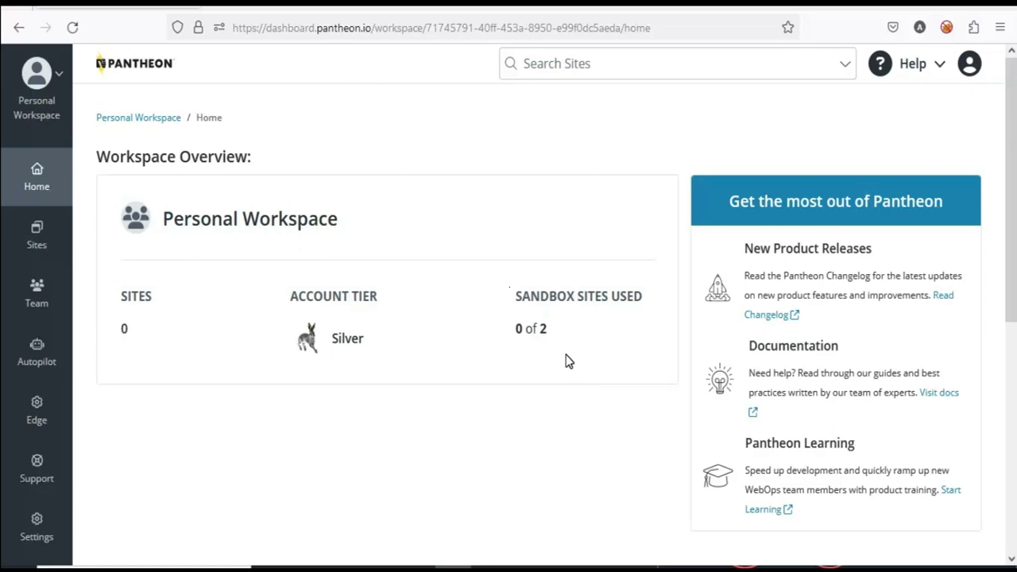
{"action": "scroll", "coordinate": [608, 353], "scroll_direction": "down", "scroll_amount": 5}
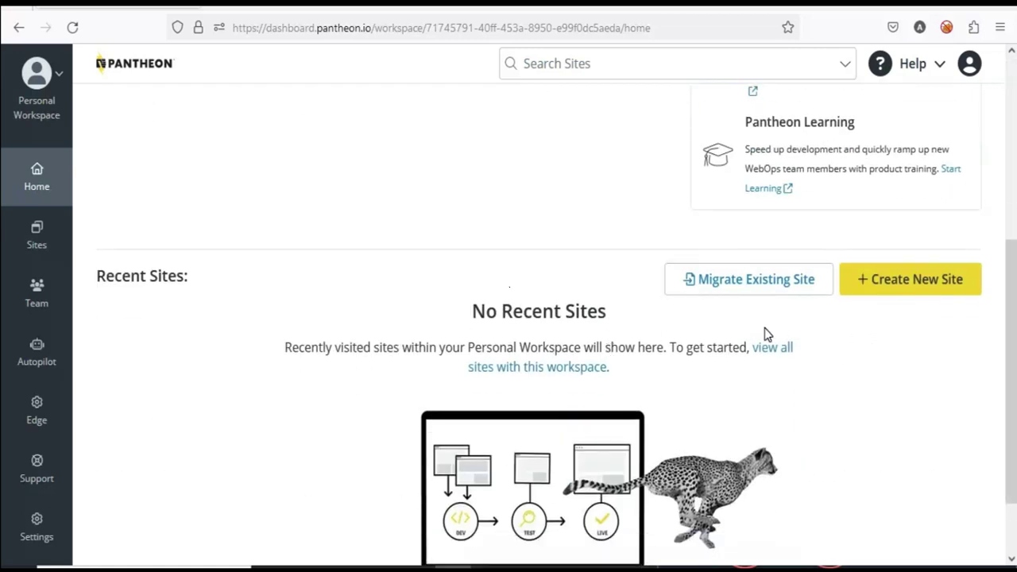
{"action": "left_click", "coordinate": [899, 289]}
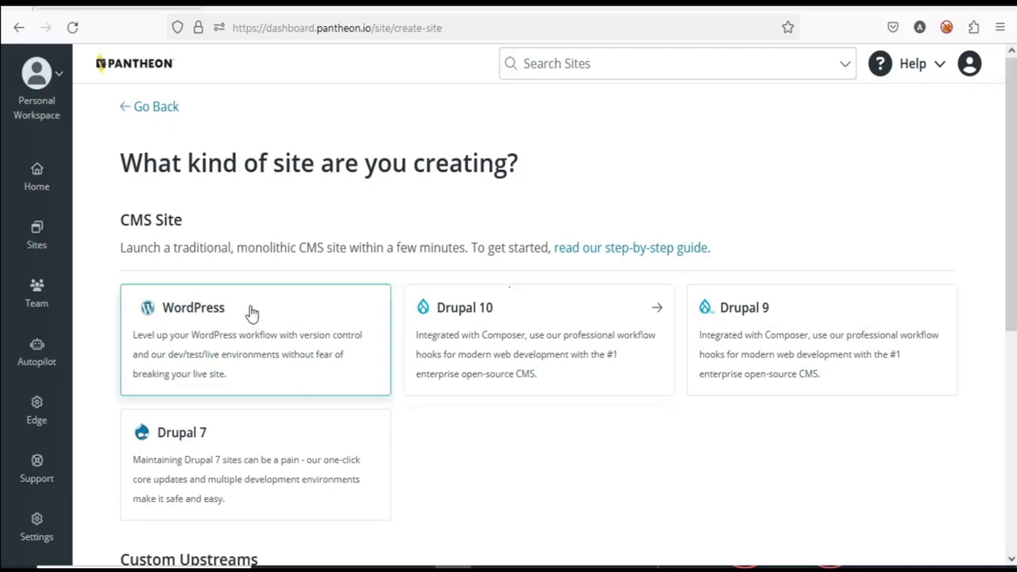
Step: Choose WordPress as the CMS site type
{"action": "scroll", "coordinate": [540, 382], "scroll_direction": "down", "scroll_amount": 5}
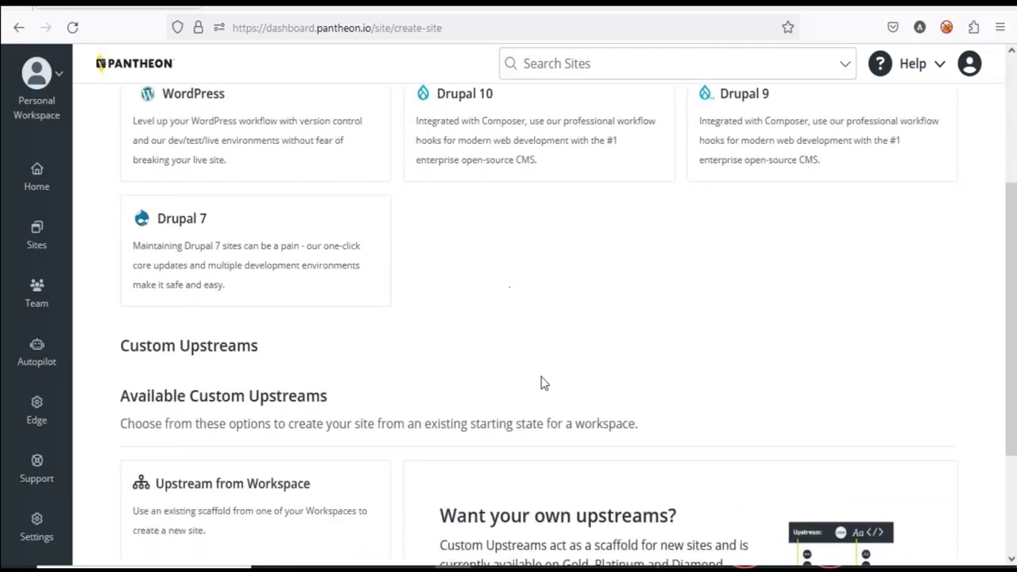
{"action": "scroll", "coordinate": [518, 379], "scroll_direction": "up", "scroll_amount": 5}
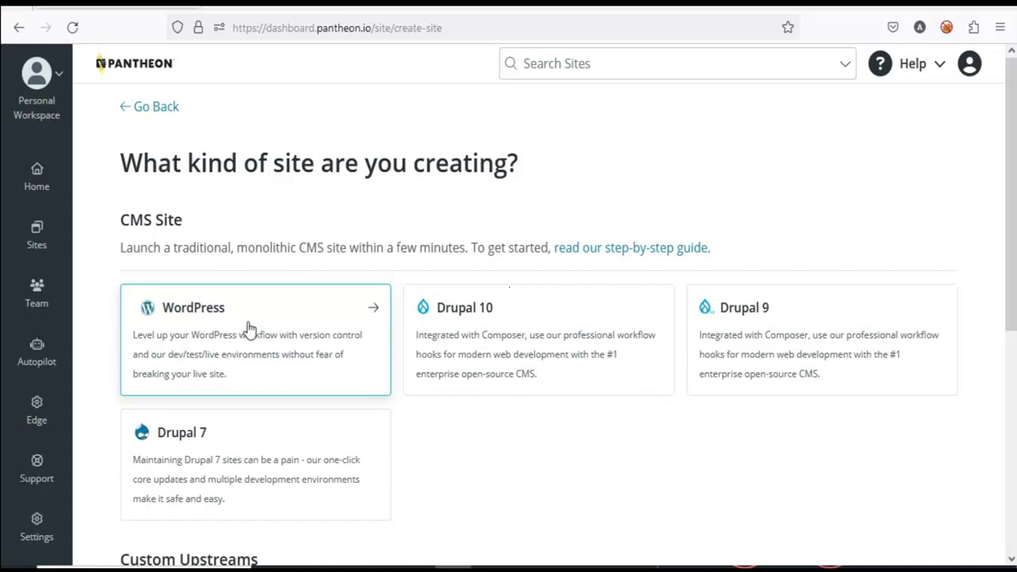
{"action": "left_click", "coordinate": [263, 353]}
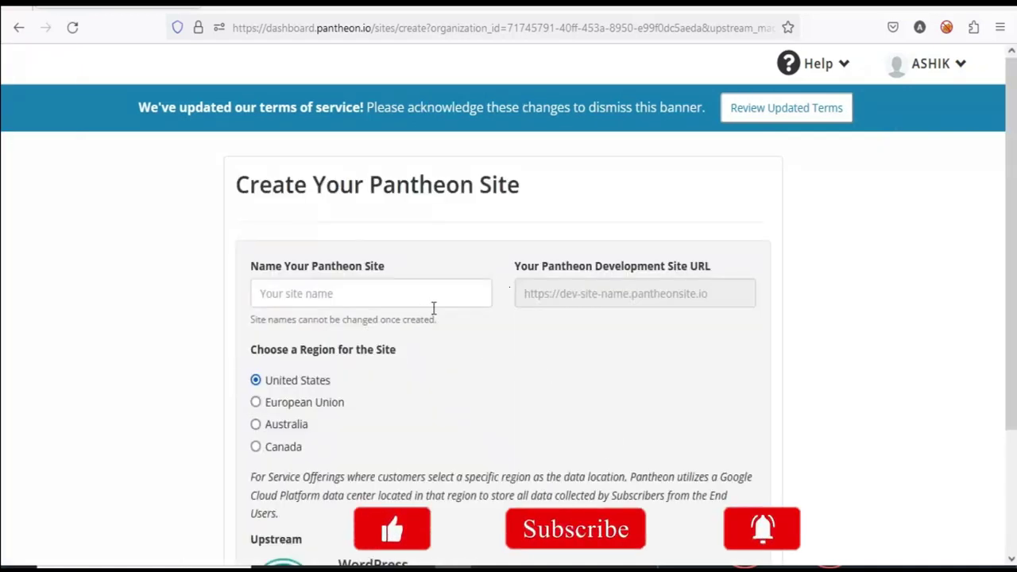
Step: Select the empty Name Your Pantheon Site field on the creation form
{"action": "scroll", "coordinate": [420, 307], "scroll_direction": "down", "scroll_amount": 1}
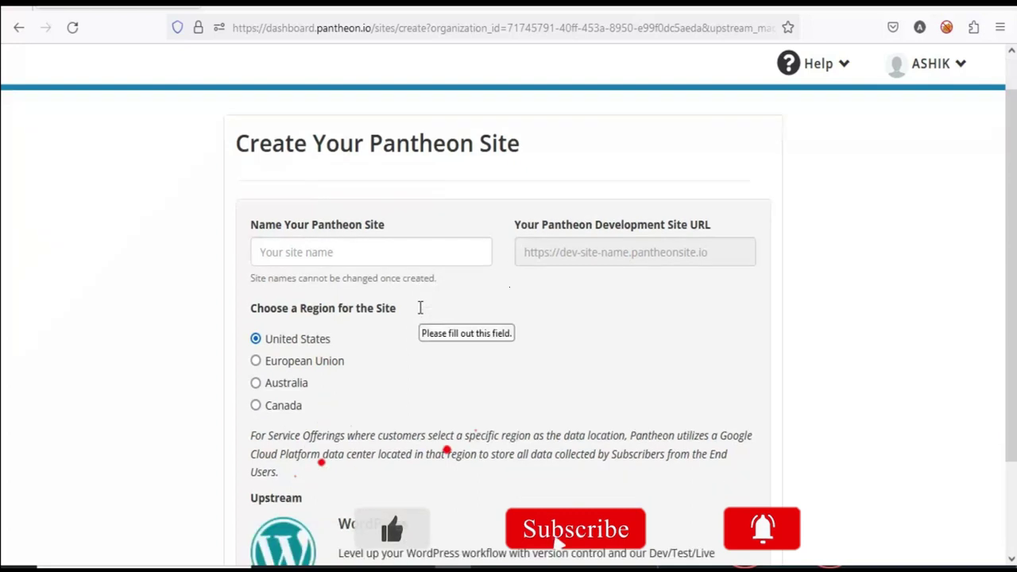
{"action": "scroll", "coordinate": [417, 310], "scroll_direction": "up", "scroll_amount": 1}
{"action": "left_click", "coordinate": [338, 306]}
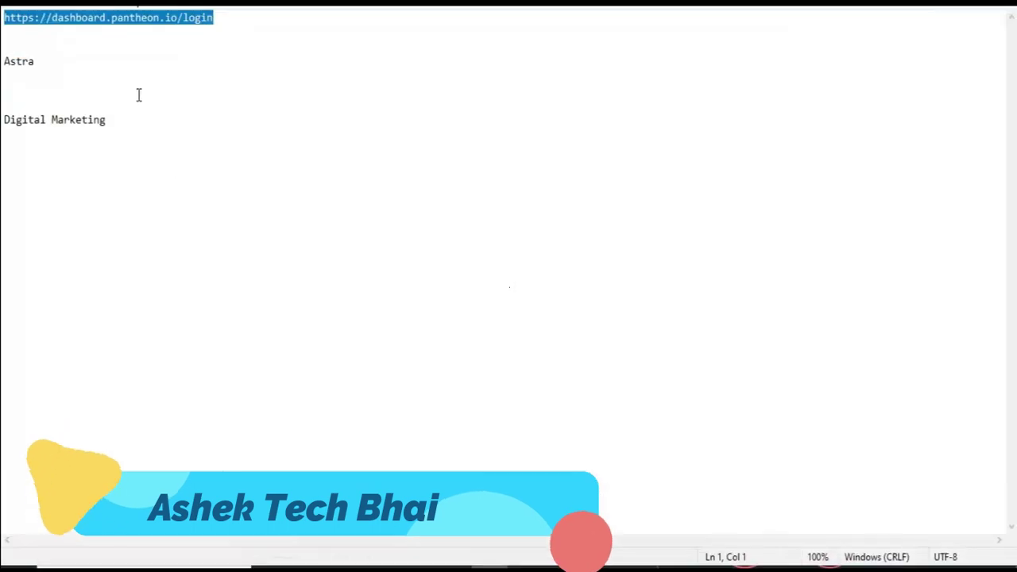
Step: Copy 'Digital Marketing' from the Notepad notes and return to the Pantheon site name field
{"action": "left_click_drag", "start_coordinate": [106, 119], "coordinate": [5, 120]}
{"action": "right_click", "coordinate": [12, 120]}
{"action": "left_click", "coordinate": [60, 172]}
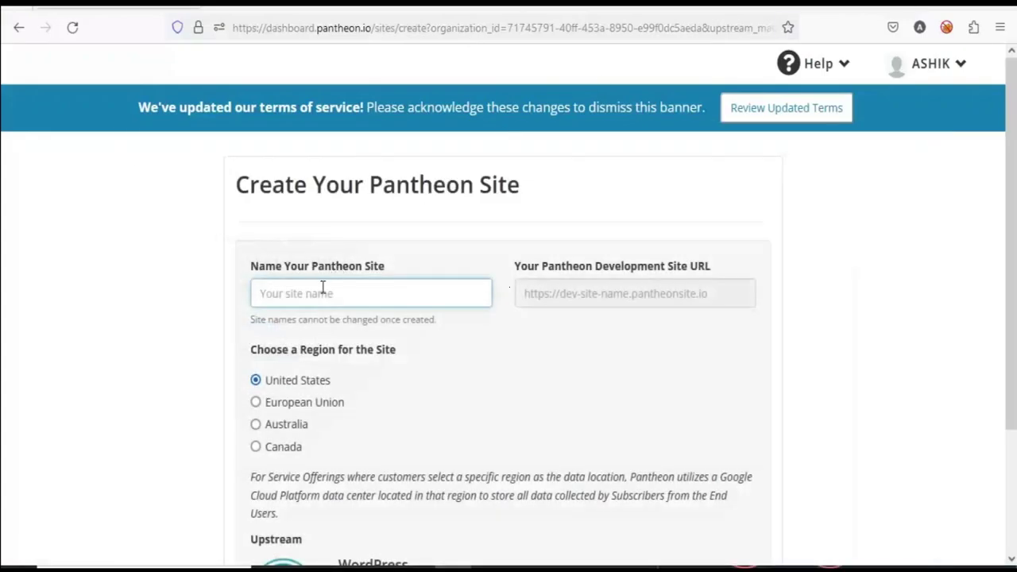
{"action": "left_click", "coordinate": [321, 288]}
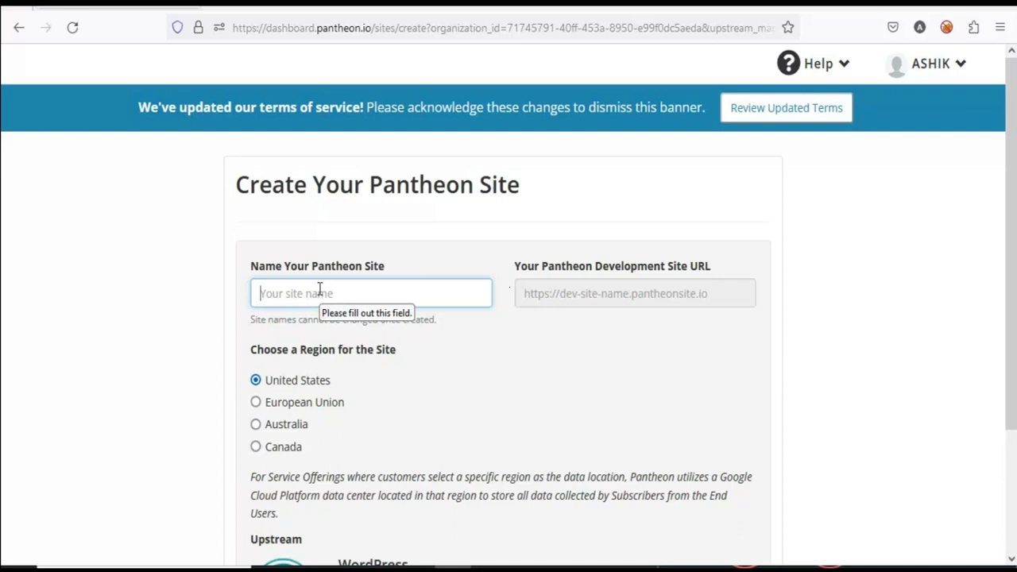
Step: Paste 'Digital Marketing' as the site name and remove the space to make DigitalMarketing
{"action": "right_click", "coordinate": [343, 295]}
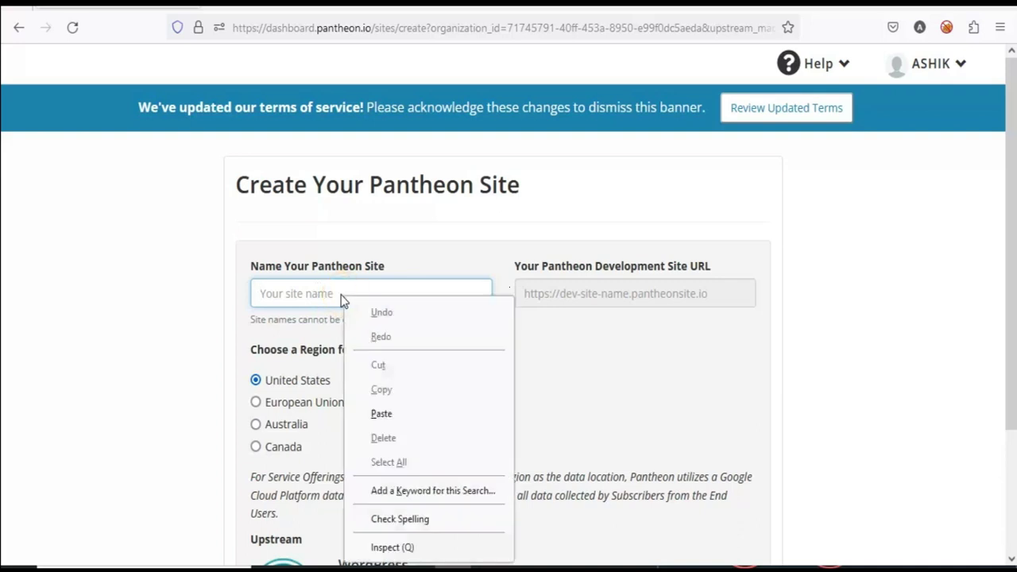
{"action": "left_click", "coordinate": [383, 415]}
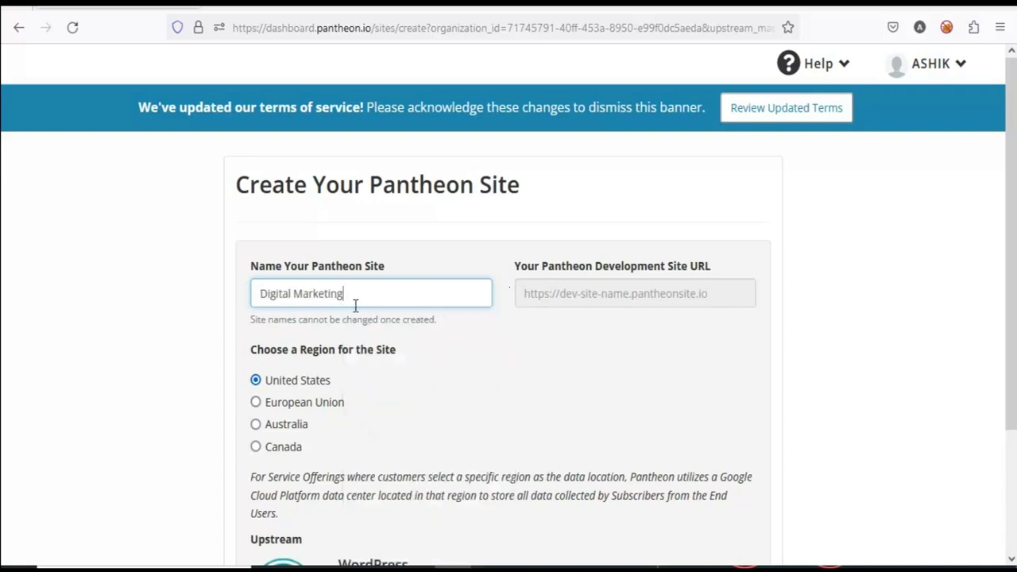
{"action": "left_click", "coordinate": [294, 294]}
{"action": "key", "text": "BackSpace"}
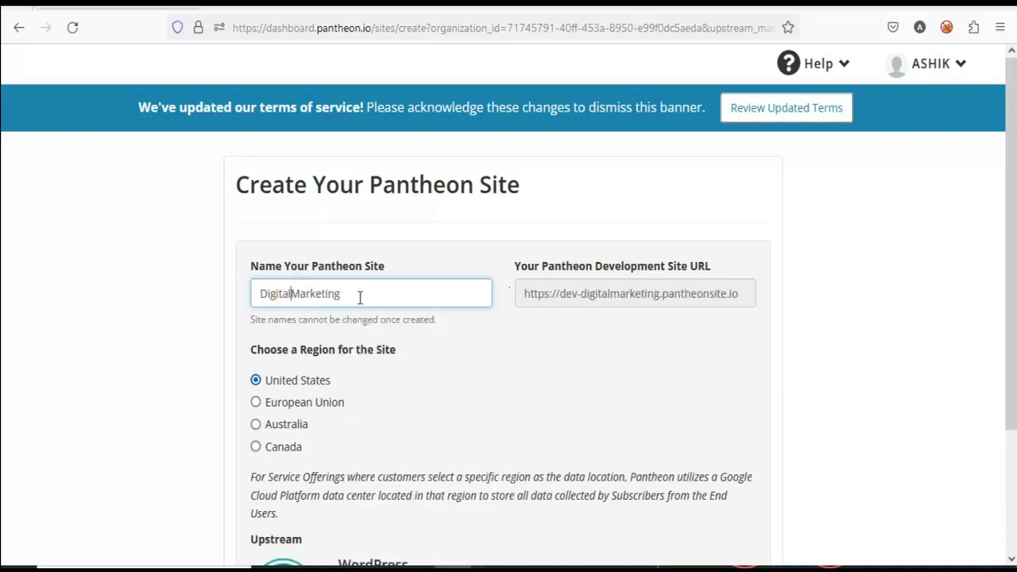
{"action": "left_click", "coordinate": [360, 297]}
{"action": "left_click", "coordinate": [293, 294]}
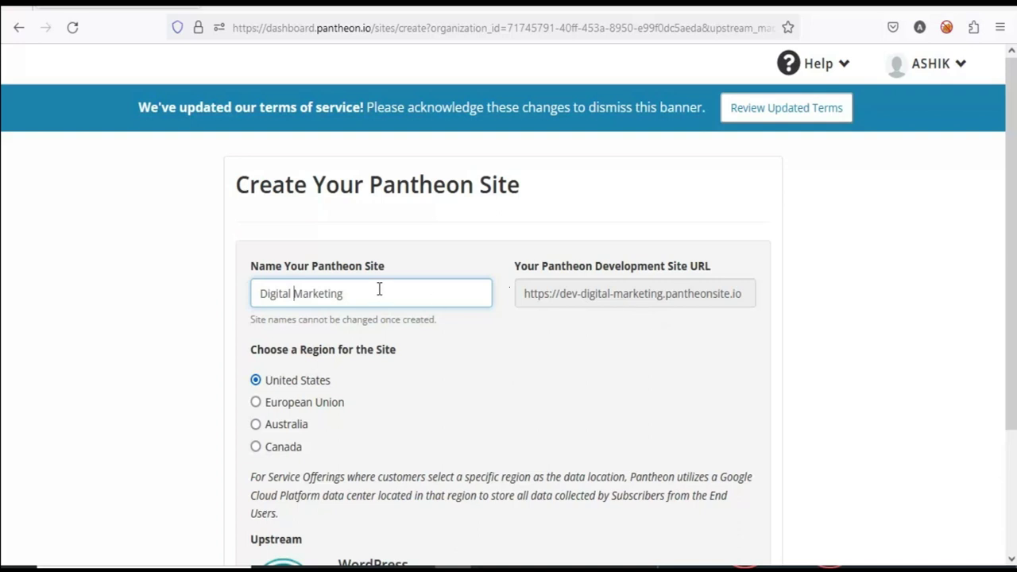
{"action": "key", "text": "BackSpace"}
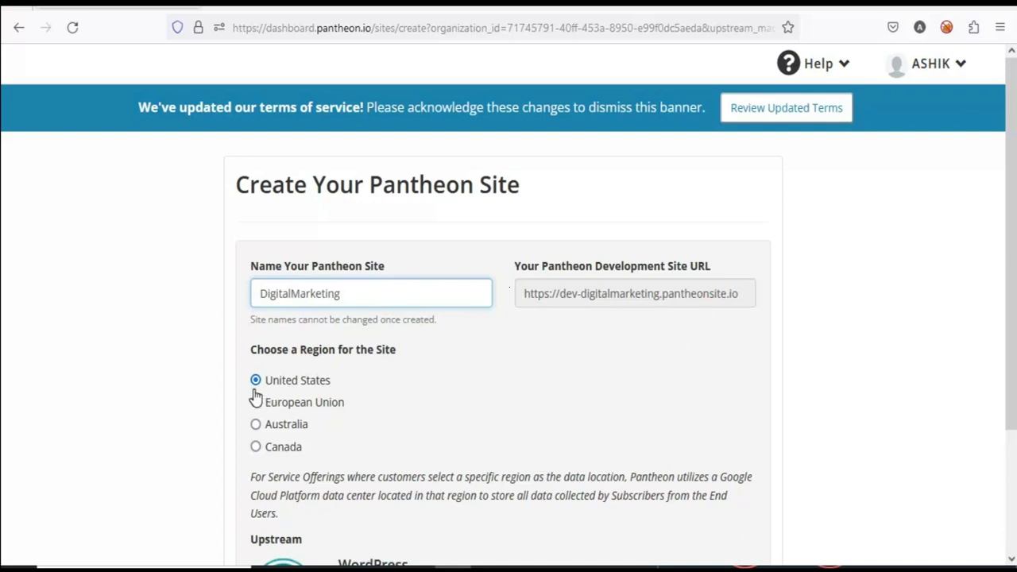
{"action": "scroll", "coordinate": [358, 395], "scroll_direction": "down", "scroll_amount": 2}
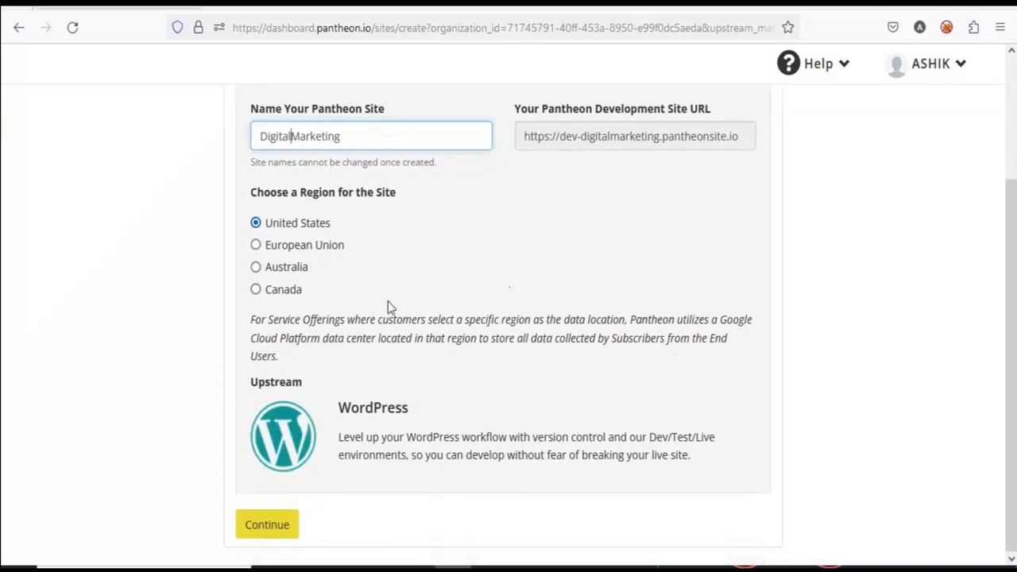
{"action": "left_click", "coordinate": [381, 143]}
Step: Create the WordPress site, then open the DigitalMarketing3 dashboard and development site
{"action": "left_click", "coordinate": [269, 524]}
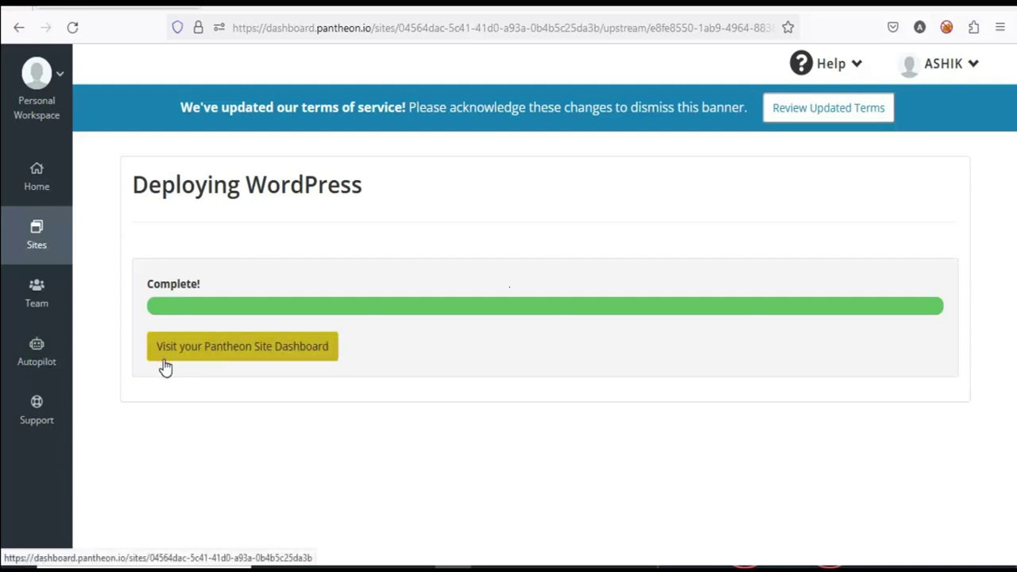
{"action": "left_click", "coordinate": [238, 356]}
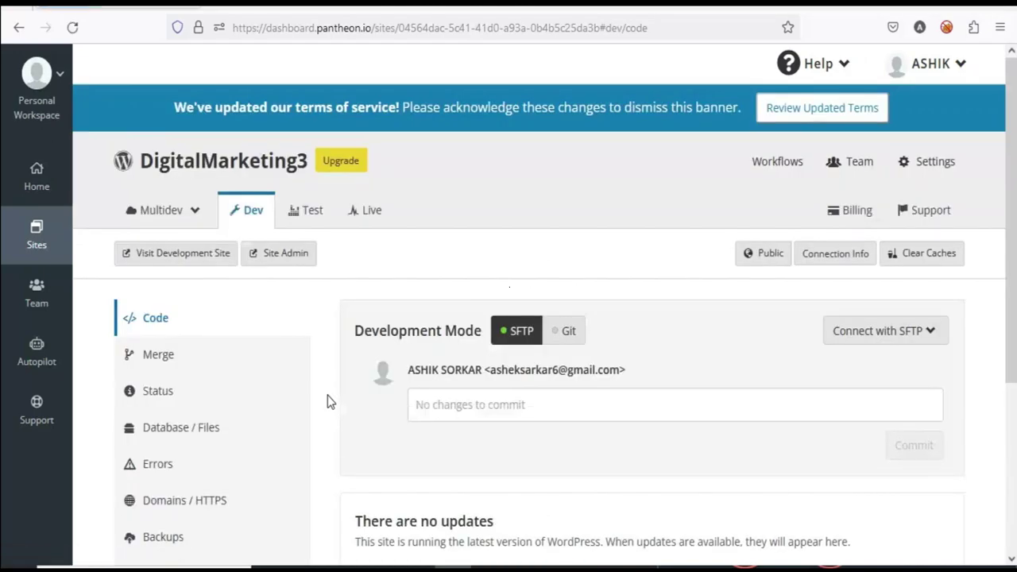
{"action": "left_click", "coordinate": [171, 254]}
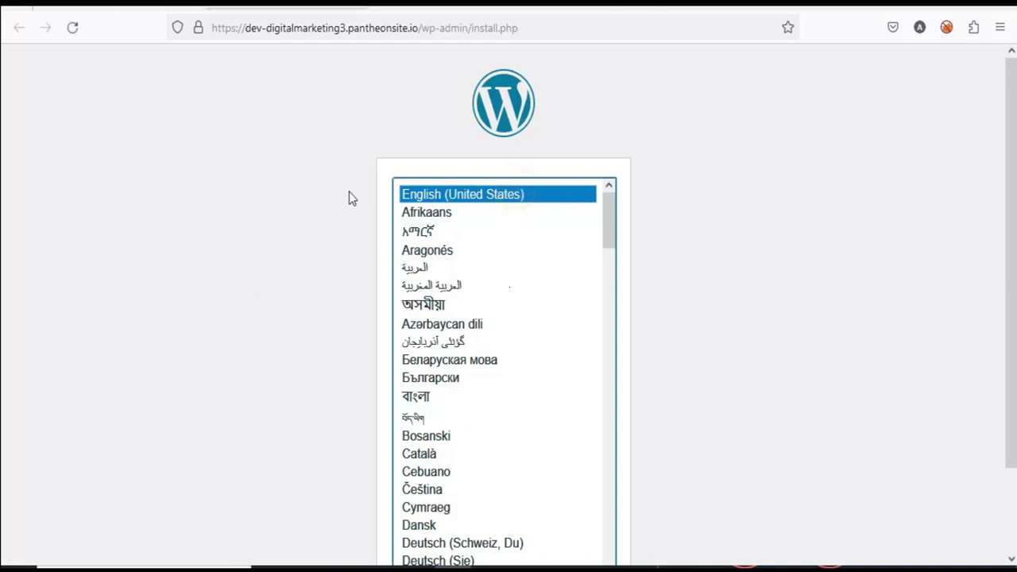
Step: Keep English (United States) as the WordPress install language and continue
{"action": "scroll", "coordinate": [351, 435], "scroll_direction": "down", "scroll_amount": 2}
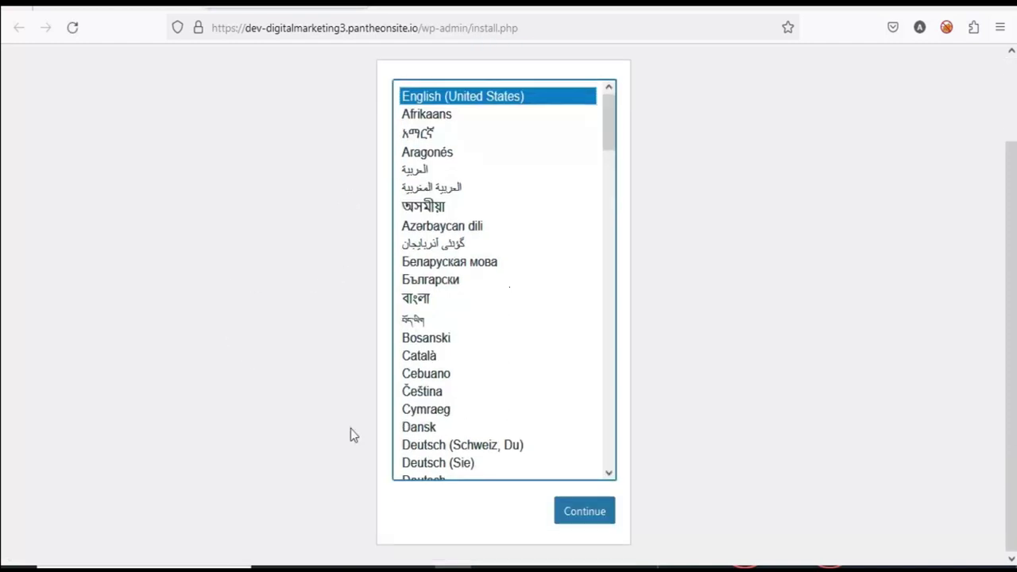
{"action": "left_click", "coordinate": [585, 513]}
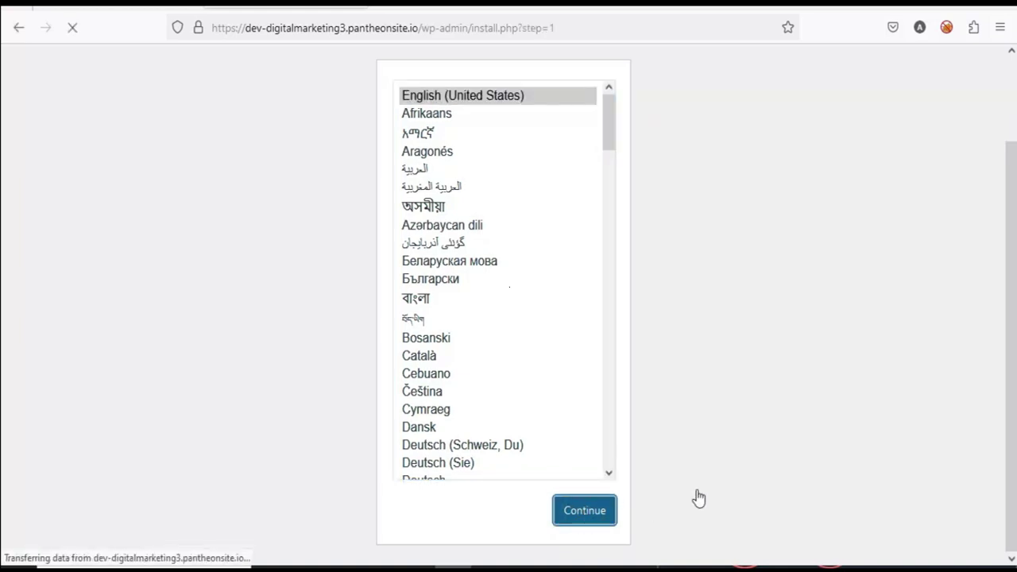
{"action": "scroll", "coordinate": [429, 381], "scroll_direction": "down", "scroll_amount": 1}
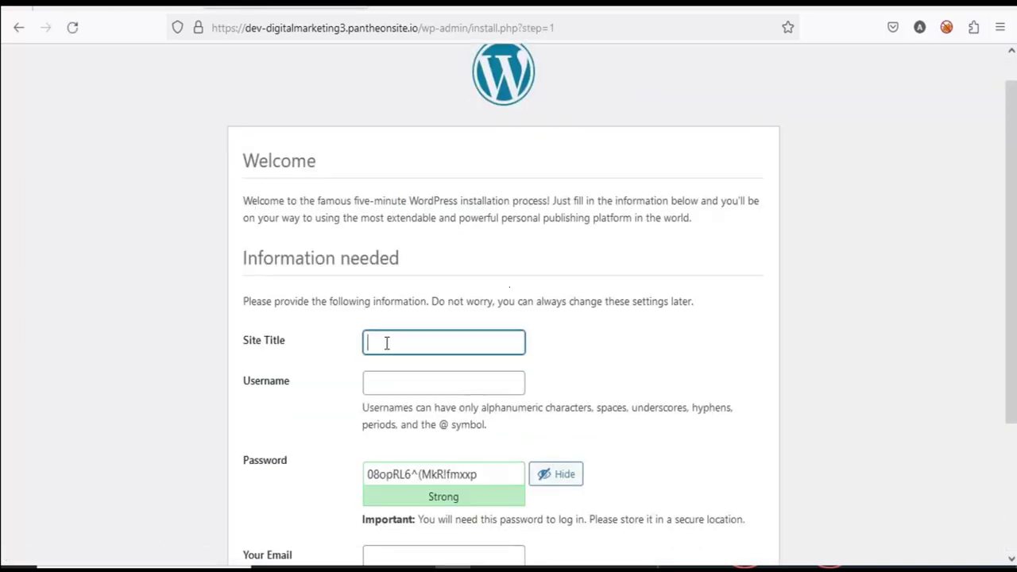
Step: Paste 'Digital Marketing' into Site Title and extend it to Digital Marketing3
{"action": "right_click", "coordinate": [387, 344]}
{"action": "left_click", "coordinate": [426, 224]}
{"action": "left_click", "coordinate": [406, 342]}
{"action": "left_click", "coordinate": [465, 344]}
Step: Enter the admin username and clear the generated password
{"action": "left_click", "coordinate": [412, 390]}
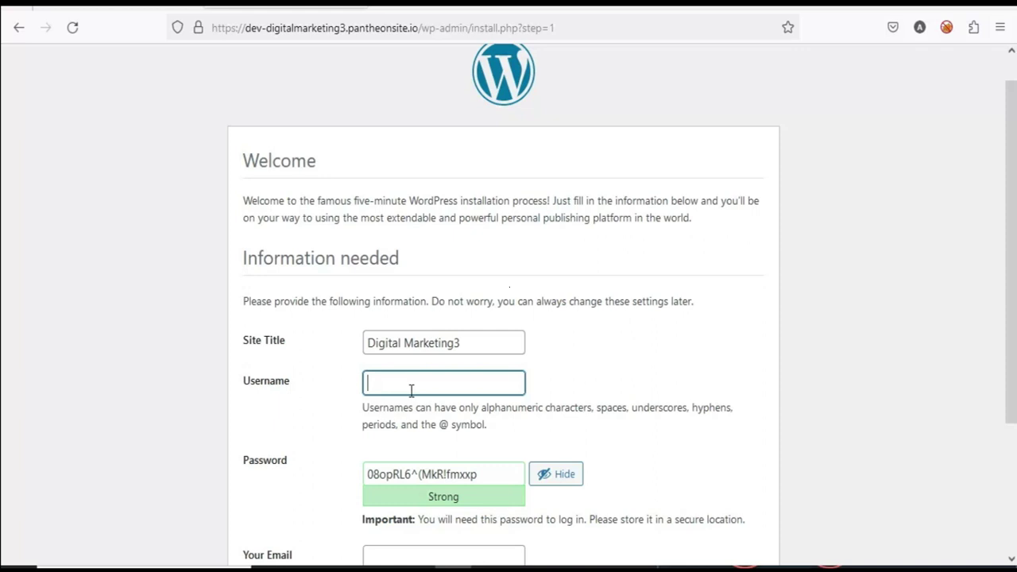
{"action": "type", "text": "Moni24"}
{"action": "left_click", "coordinate": [457, 469]}
{"action": "key", "text": "ctrl+a"}
{"action": "key", "text": "BackSpace"}
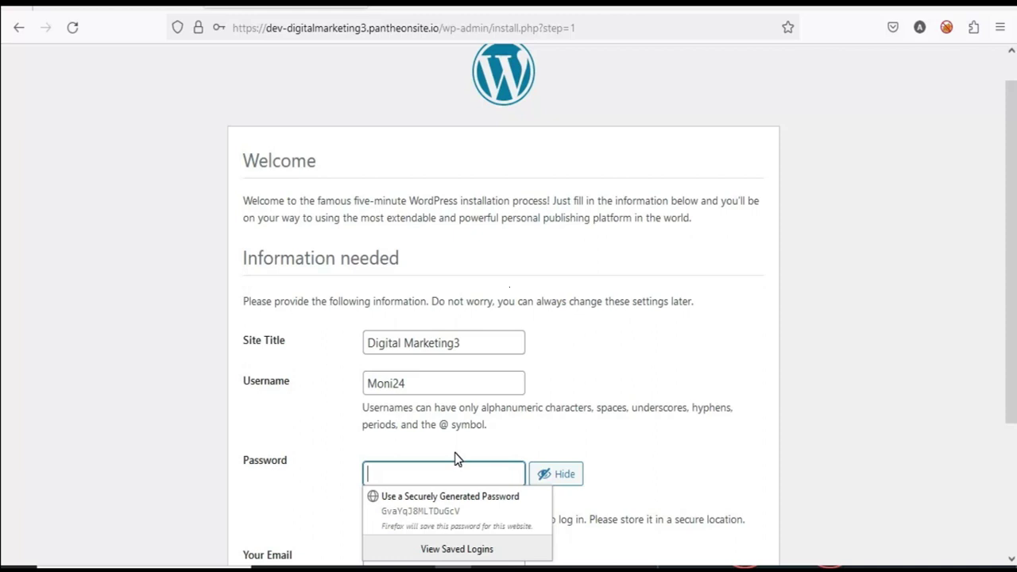
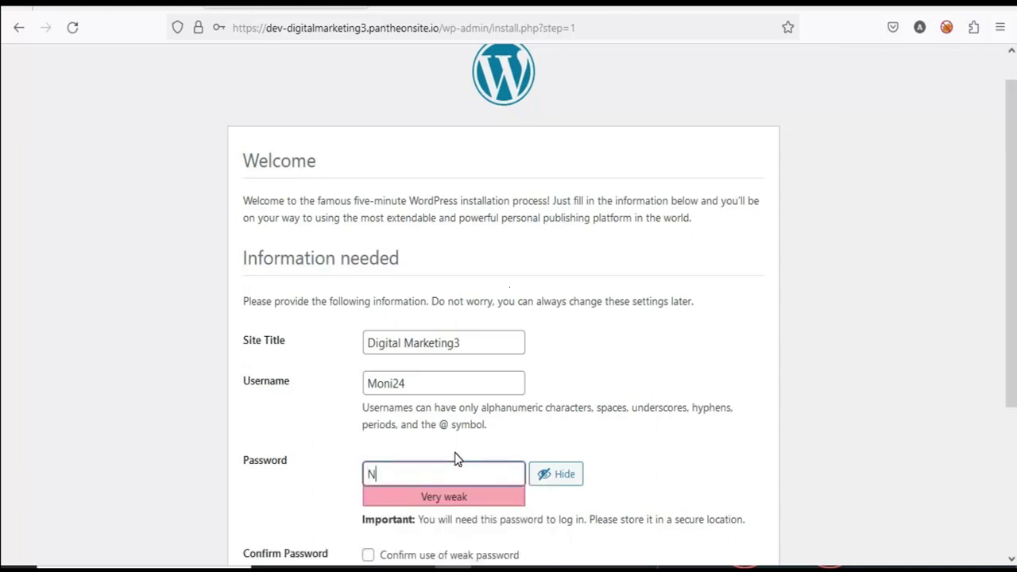
Step: Type a new strong admin password into the Password field
{"action": "key", "text": "BackSpace"}
{"action": "key", "text": "BackSpace"}
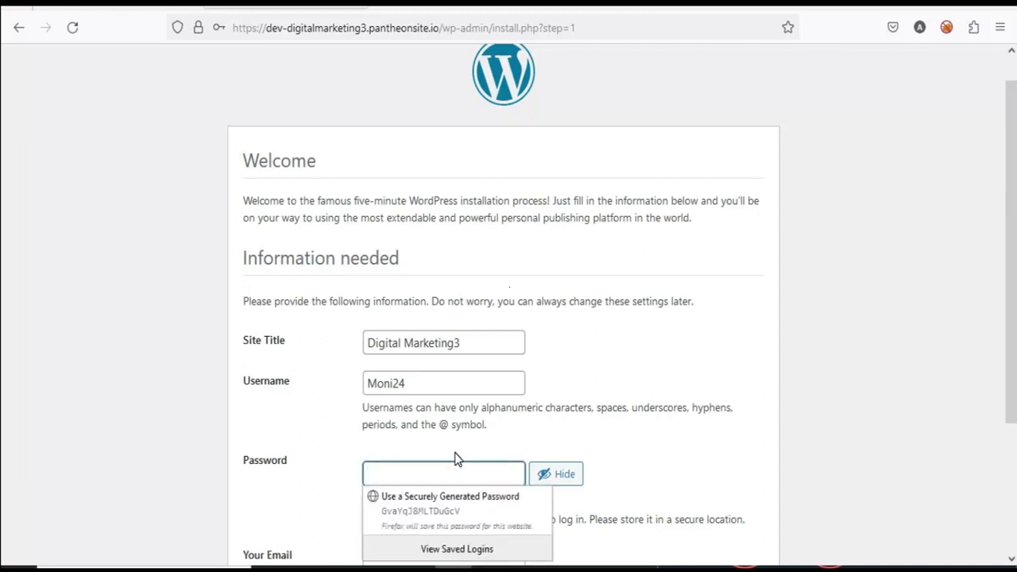
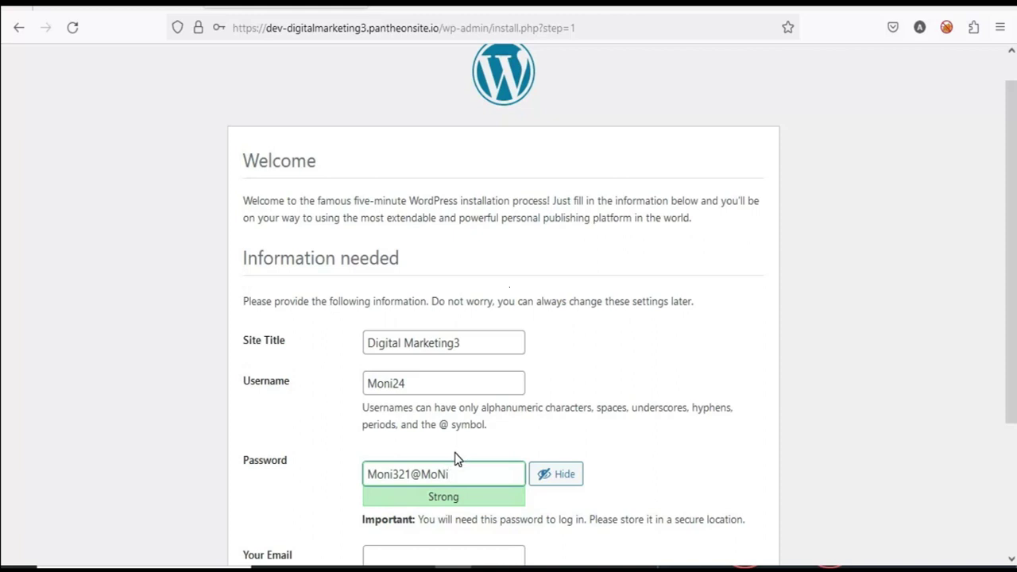
{"action": "scroll", "coordinate": [504, 457], "scroll_direction": "down", "scroll_amount": 2}
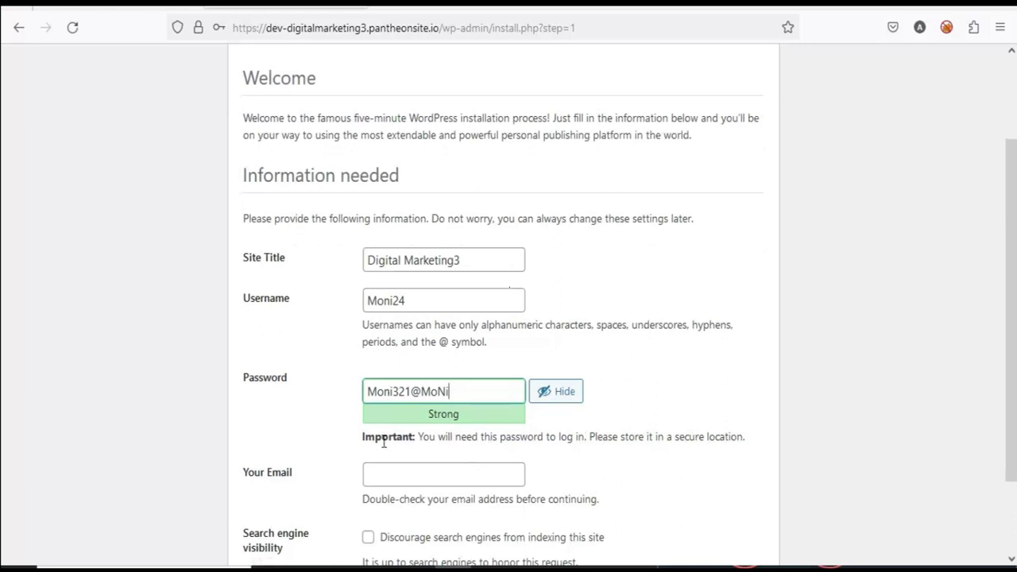
{"action": "left_click_drag", "start_coordinate": [461, 392], "coordinate": [300, 394]}
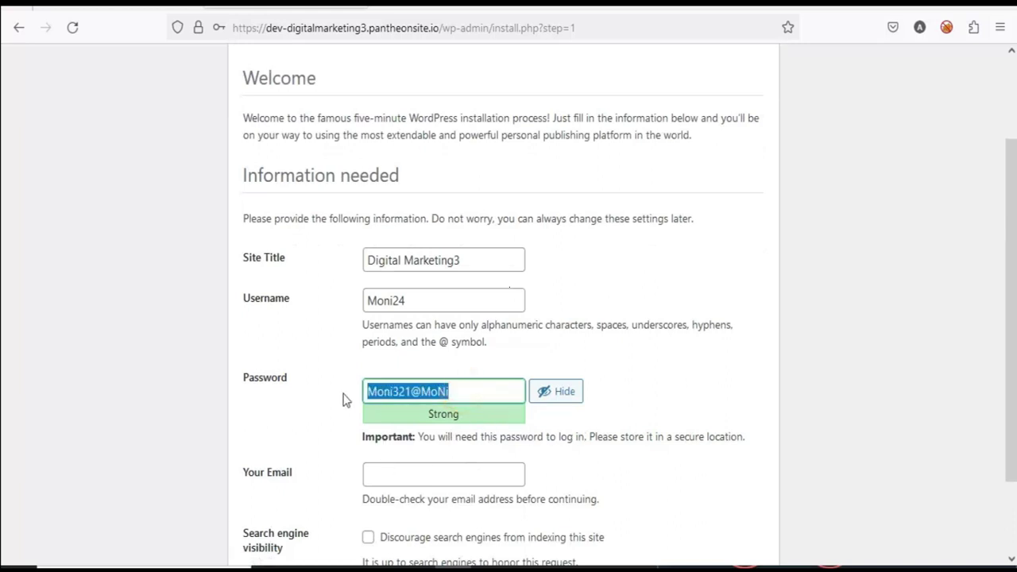
{"action": "left_click", "coordinate": [453, 391]}
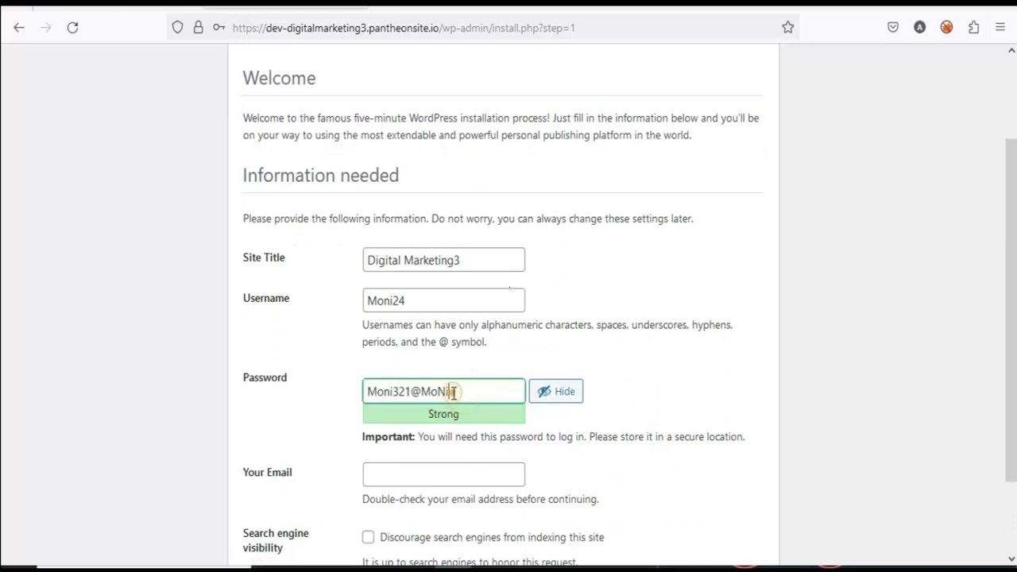
Step: Start entering the admin email address in Your Email
{"action": "left_click", "coordinate": [352, 443]}
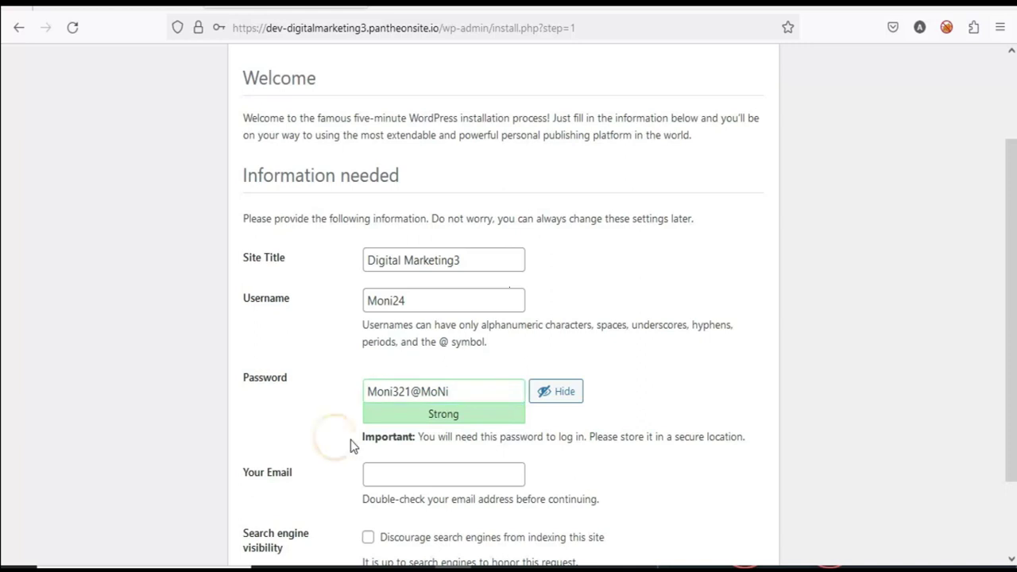
{"action": "left_click", "coordinate": [450, 475]}
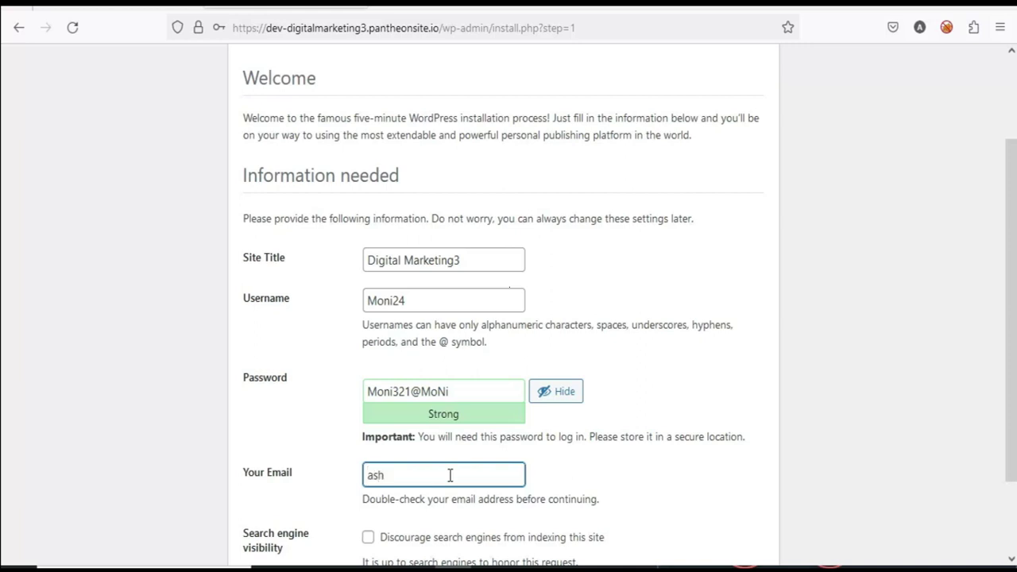
{"action": "type", "text": "ash"}
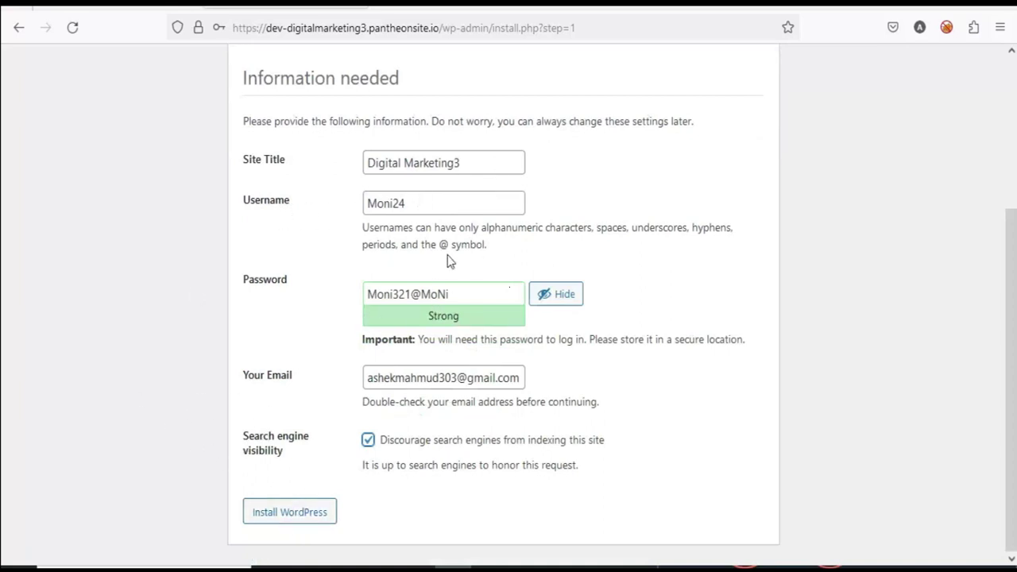
Step: Create a new text document on the desktop and open it in Notepad
{"action": "left_click", "coordinate": [933, 8]}
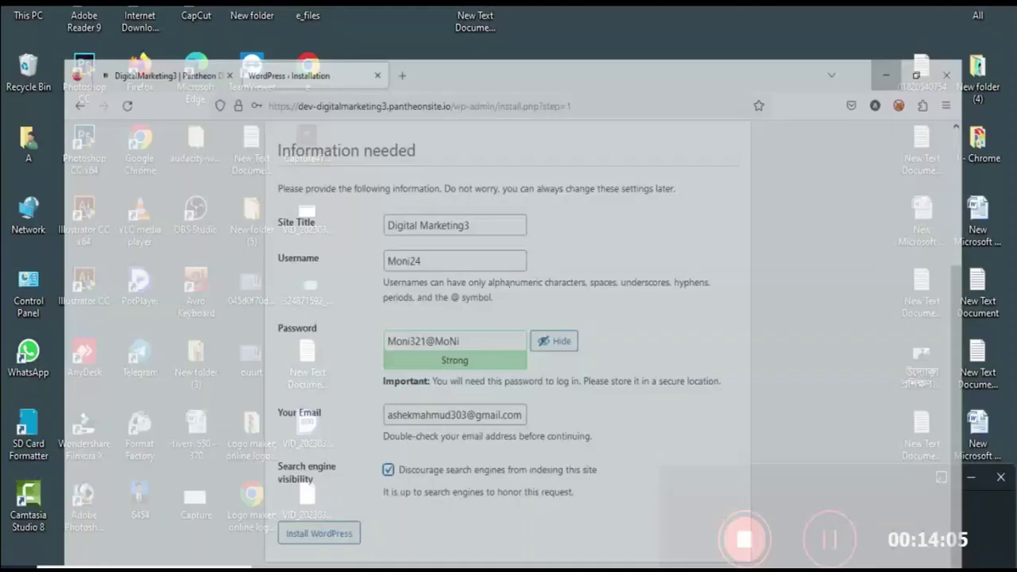
{"action": "right_click", "coordinate": [605, 93]}
{"action": "mouse_move", "coordinate": [660, 264]}
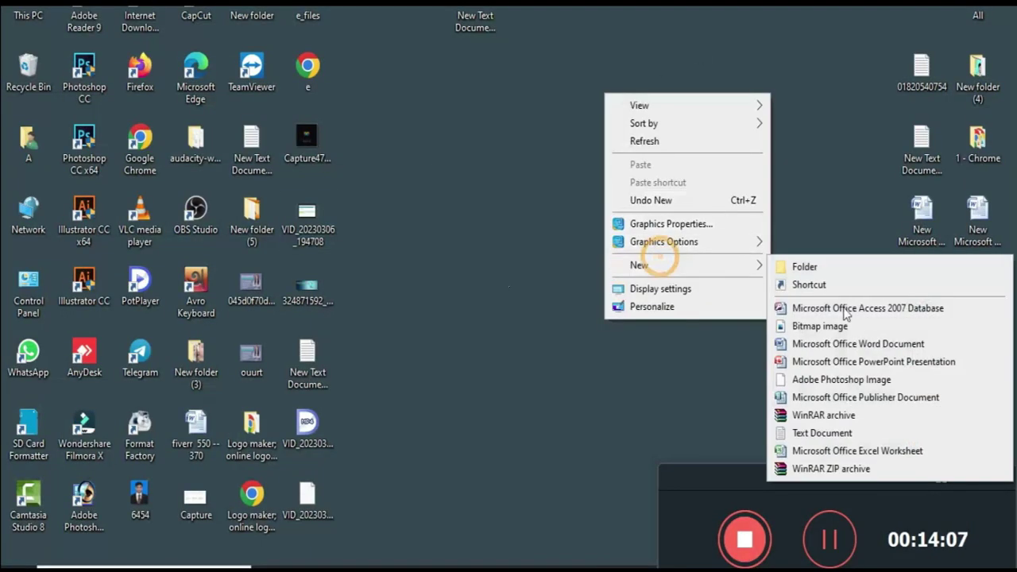
{"action": "left_click", "coordinate": [803, 434]}
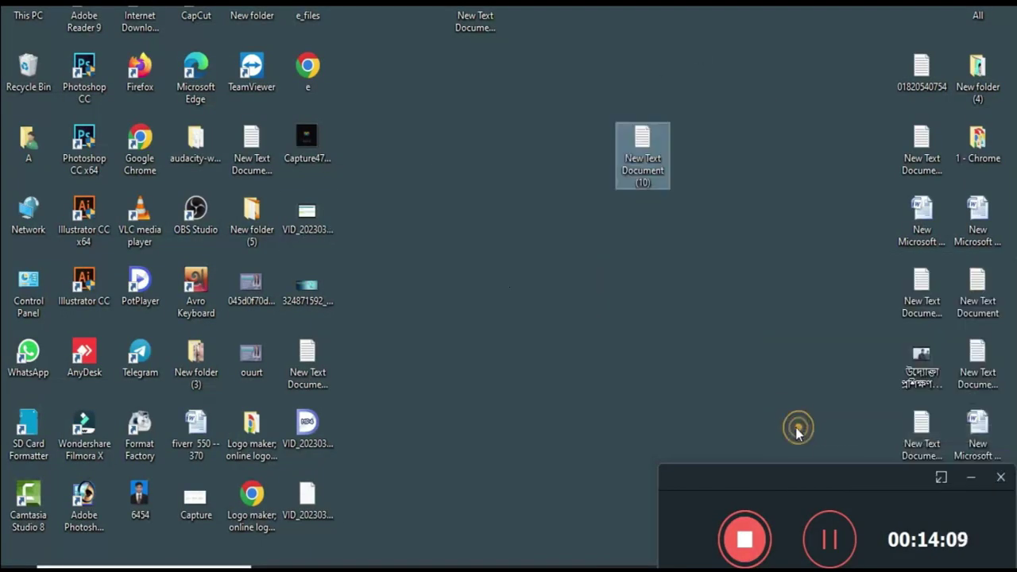
{"action": "double_click", "coordinate": [646, 143]}
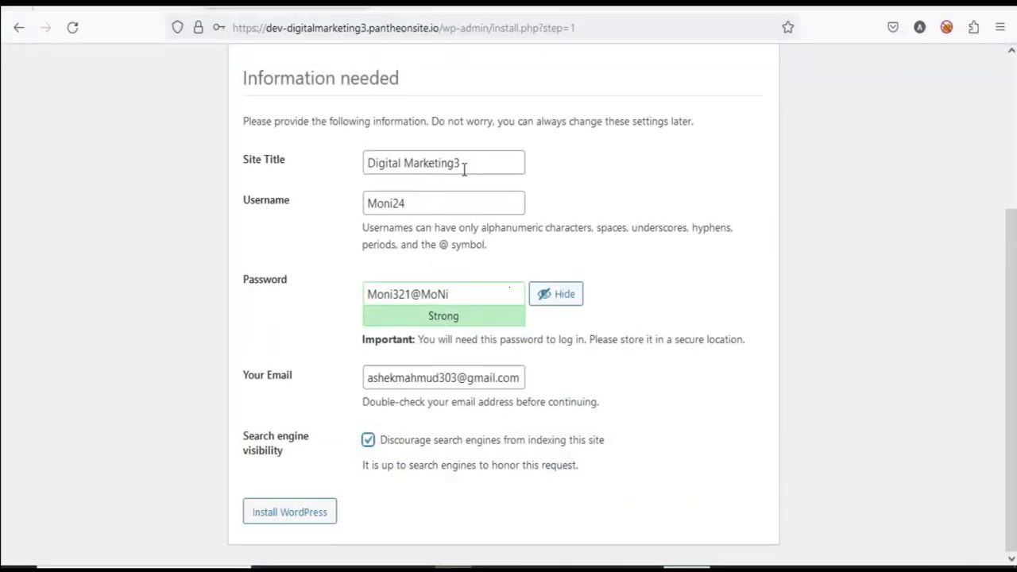
Step: Copy the admin username from the WordPress install form
{"action": "double_click", "coordinate": [422, 203]}
{"action": "right_click", "coordinate": [369, 204]}
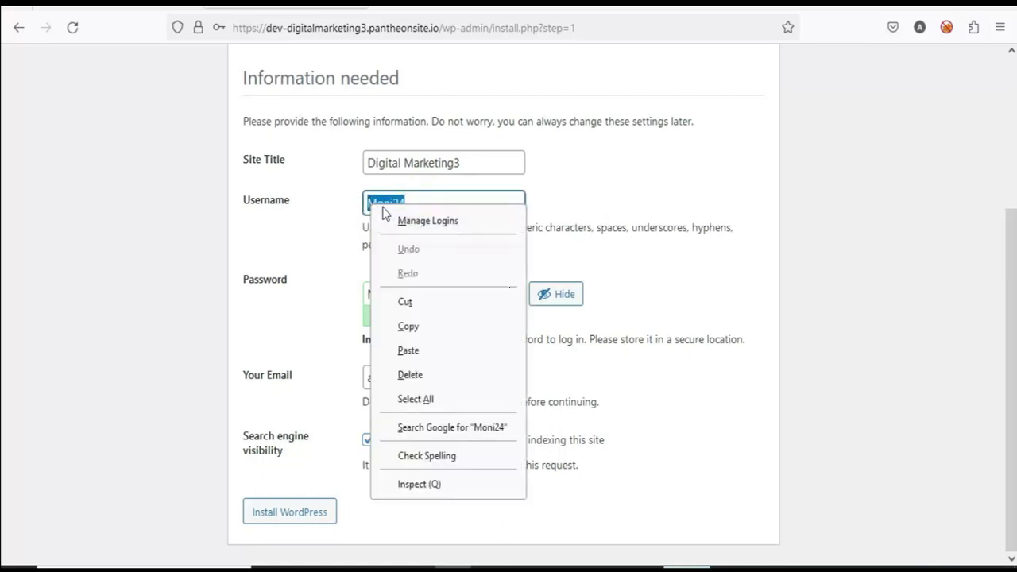
{"action": "left_click", "coordinate": [416, 328]}
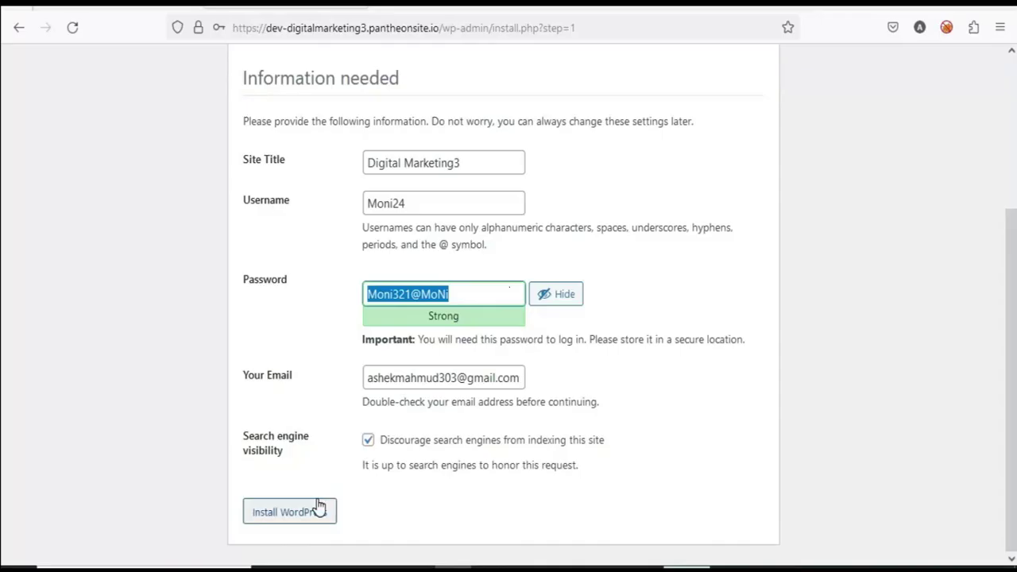
{"action": "scroll", "coordinate": [365, 507], "scroll_direction": "up", "scroll_amount": 2}
{"action": "scroll", "coordinate": [366, 506], "scroll_direction": "down", "scroll_amount": 2}
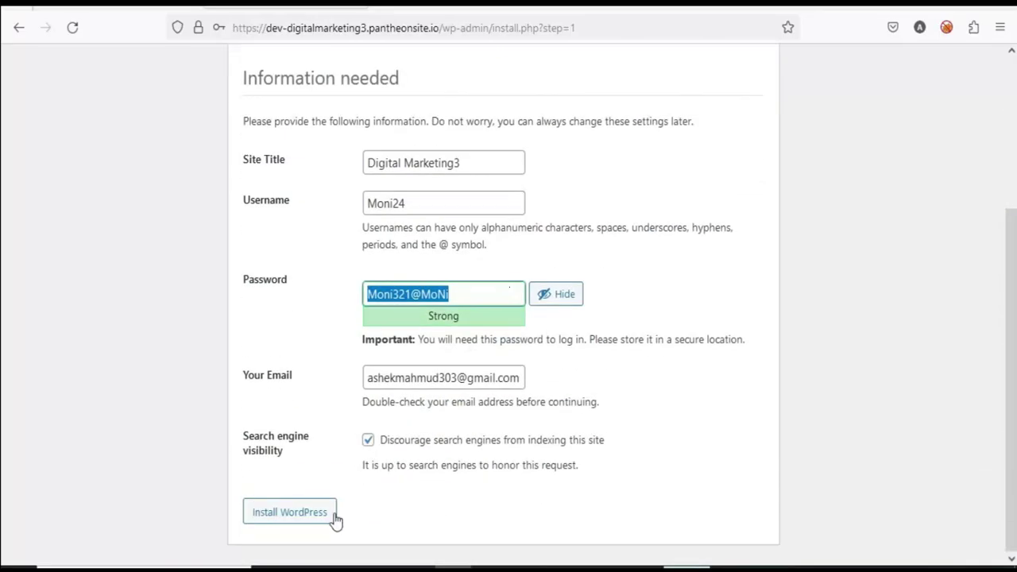
Step: Run Install WordPress, dismiss the save-login prompt, and continue to the Log In page
{"action": "left_click", "coordinate": [286, 516]}
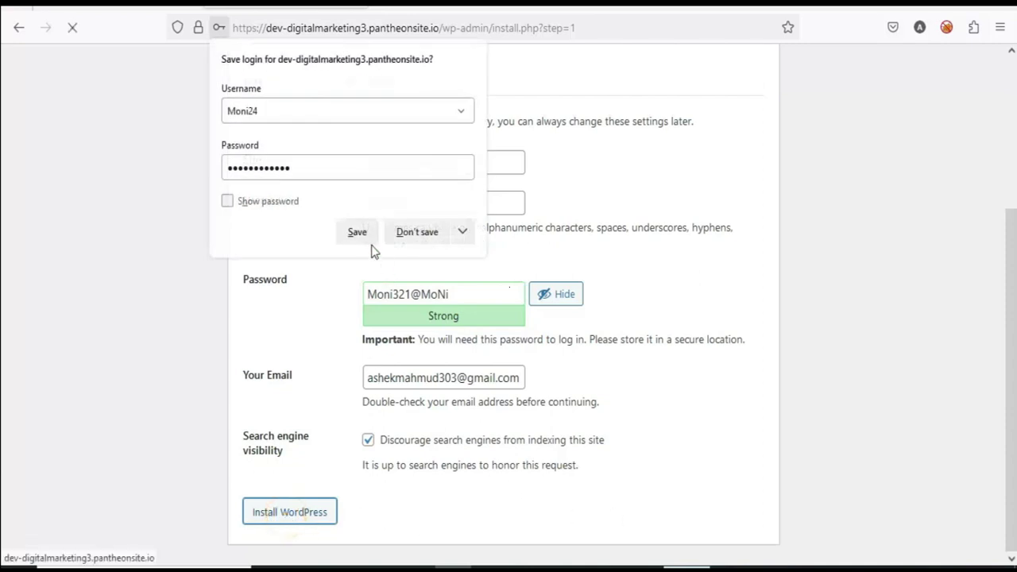
{"action": "left_click", "coordinate": [364, 234]}
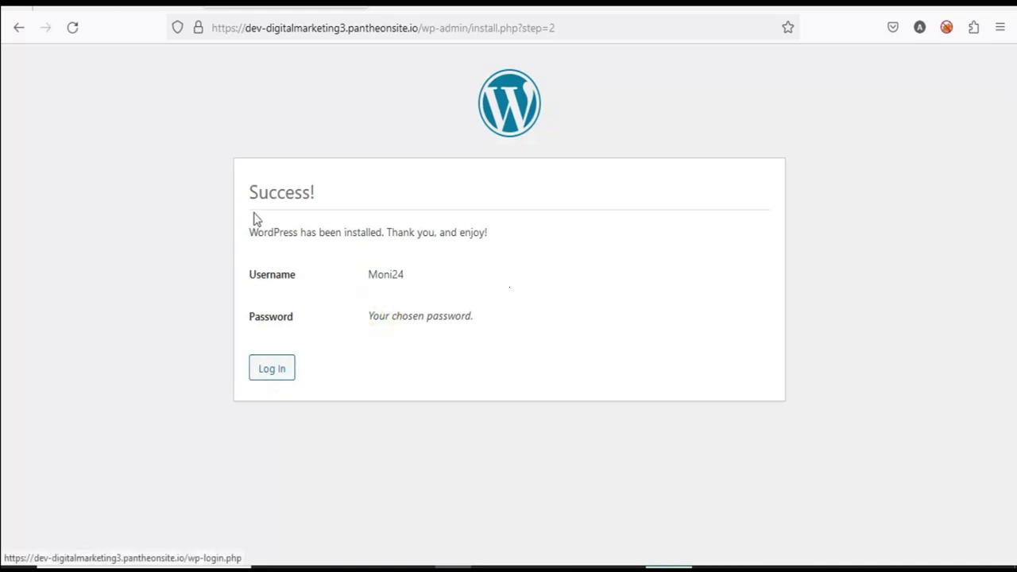
{"action": "left_click", "coordinate": [271, 373]}
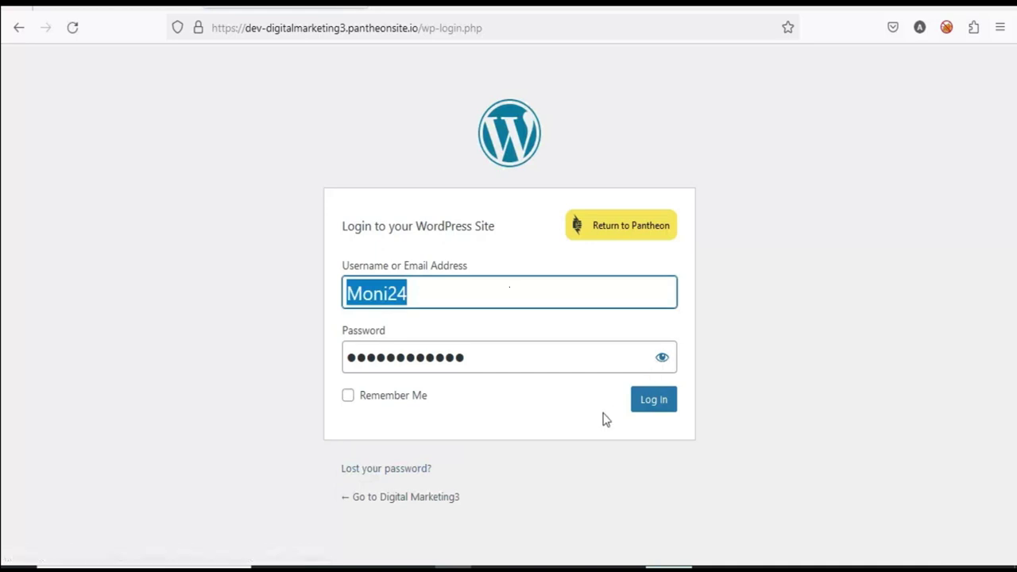
Step: Check the admin credentials saved in Notepad, then log in with Remember Me ticked
{"action": "left_click", "coordinate": [513, 358]}
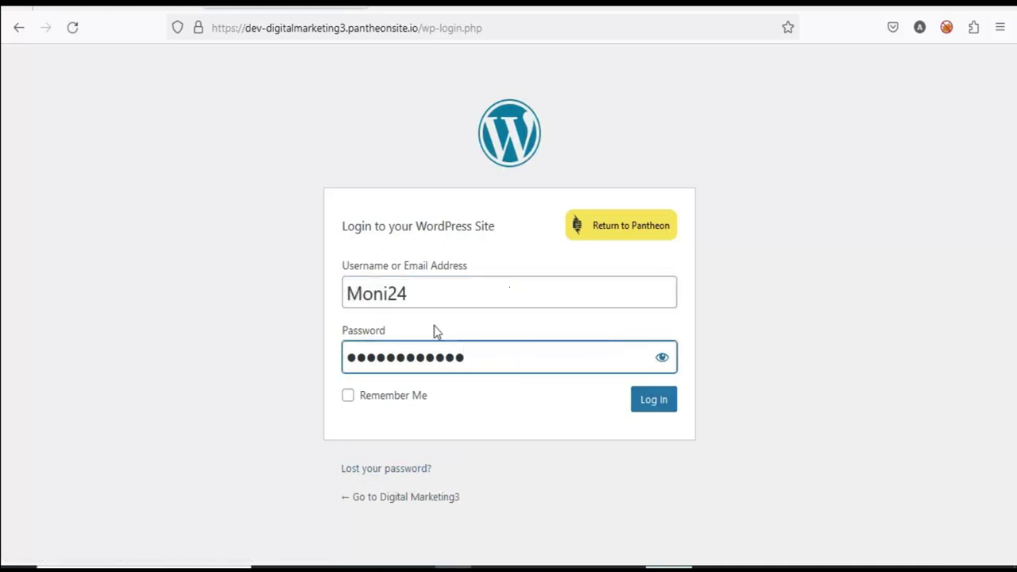
{"action": "left_click", "coordinate": [415, 299]}
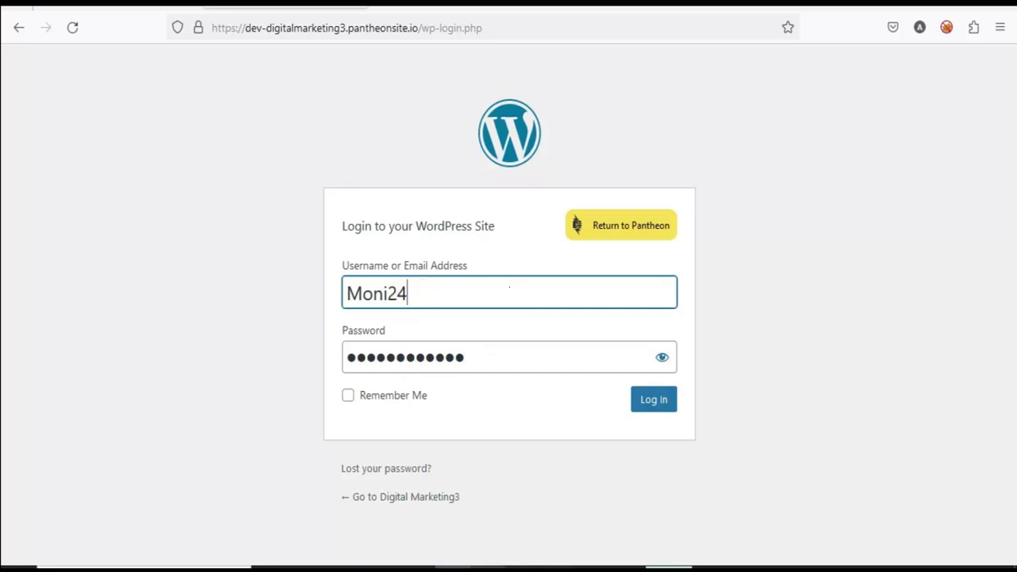
{"action": "left_click", "coordinate": [489, 568]}
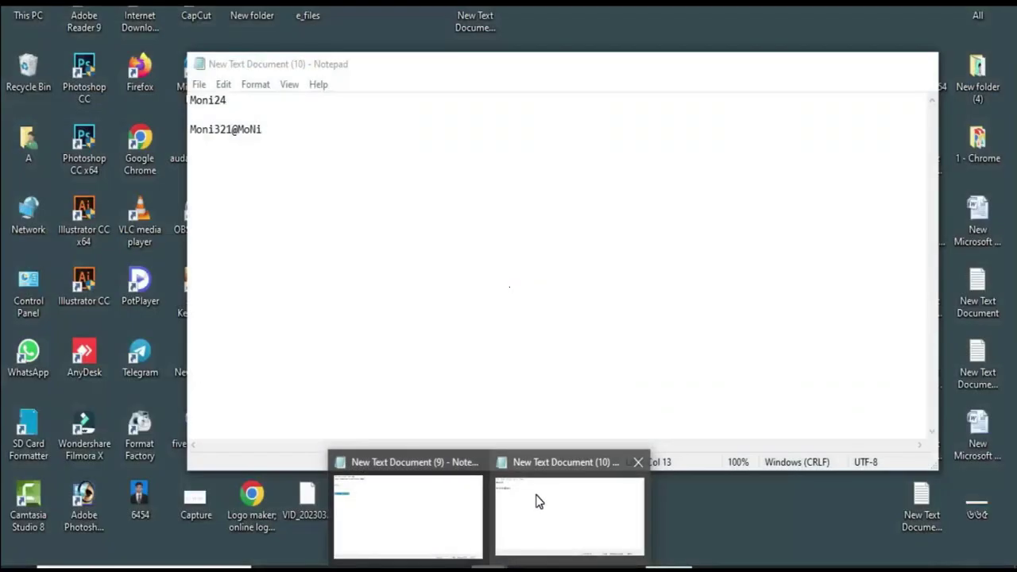
{"action": "left_click", "coordinate": [535, 501]}
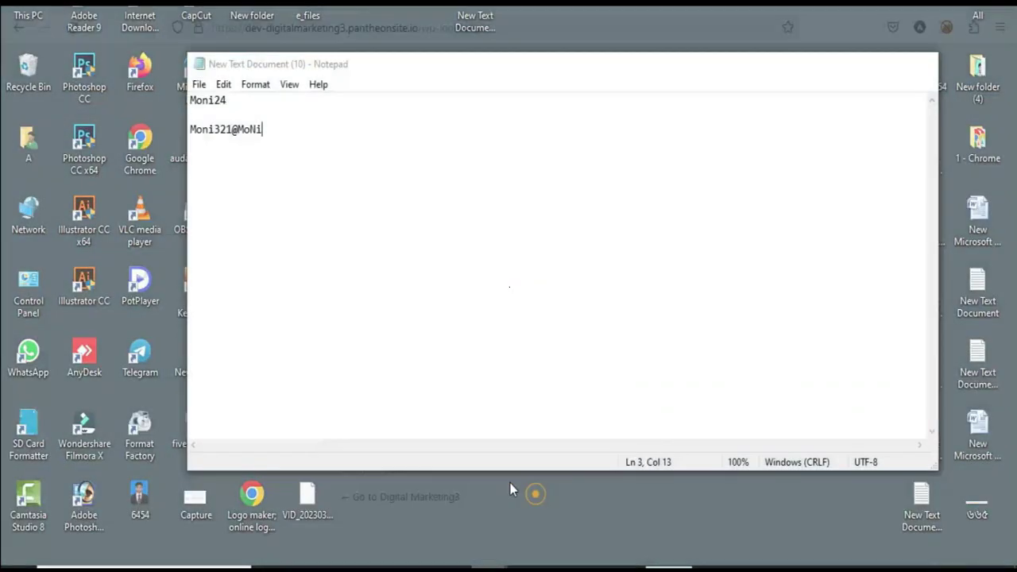
{"action": "left_click", "coordinate": [68, 152]}
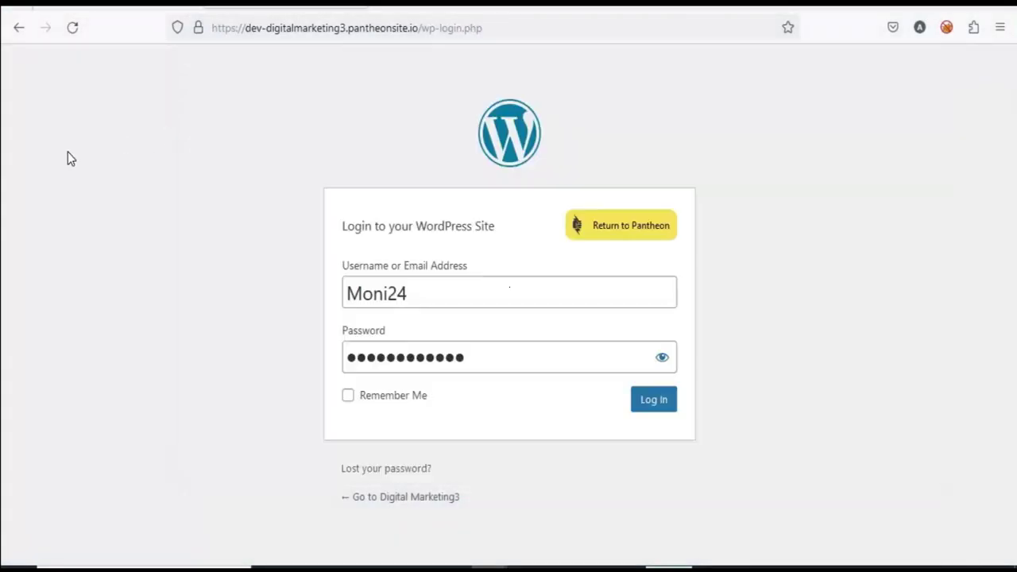
{"action": "left_click", "coordinate": [372, 397]}
{"action": "left_click", "coordinate": [655, 400]}
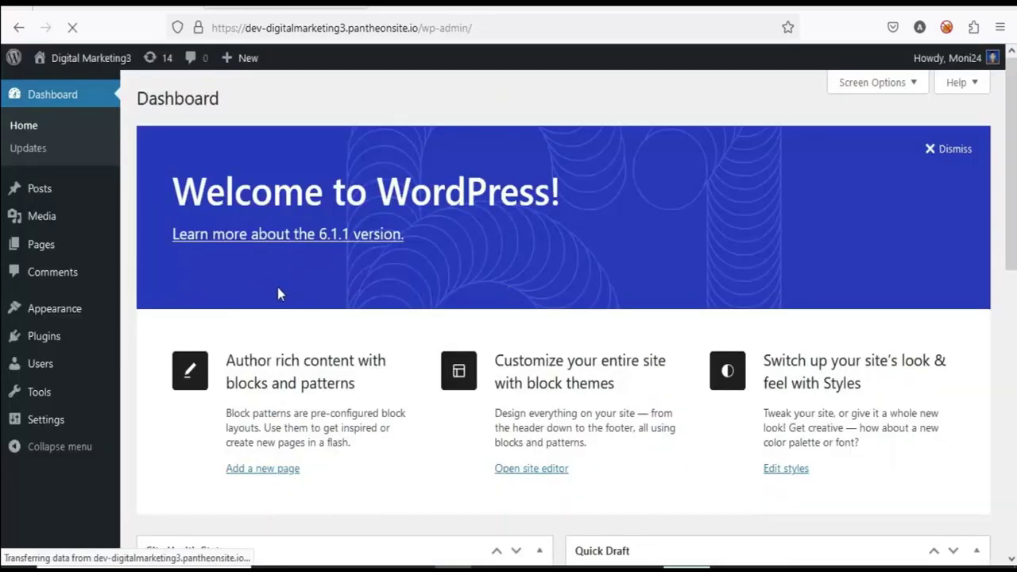
Step: Look over the Dashboard, then bring up the Appearance flyout listing Themes and Editor
{"action": "scroll", "coordinate": [579, 314], "scroll_direction": "down", "scroll_amount": 5}
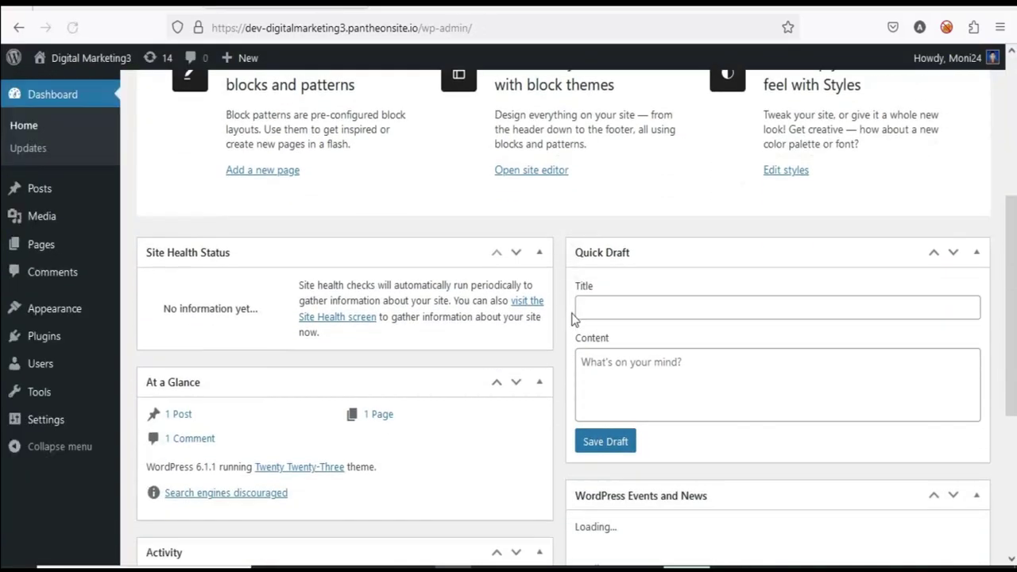
{"action": "scroll", "coordinate": [534, 345], "scroll_direction": "down", "scroll_amount": 2}
{"action": "scroll", "coordinate": [530, 346], "scroll_direction": "up", "scroll_amount": 7}
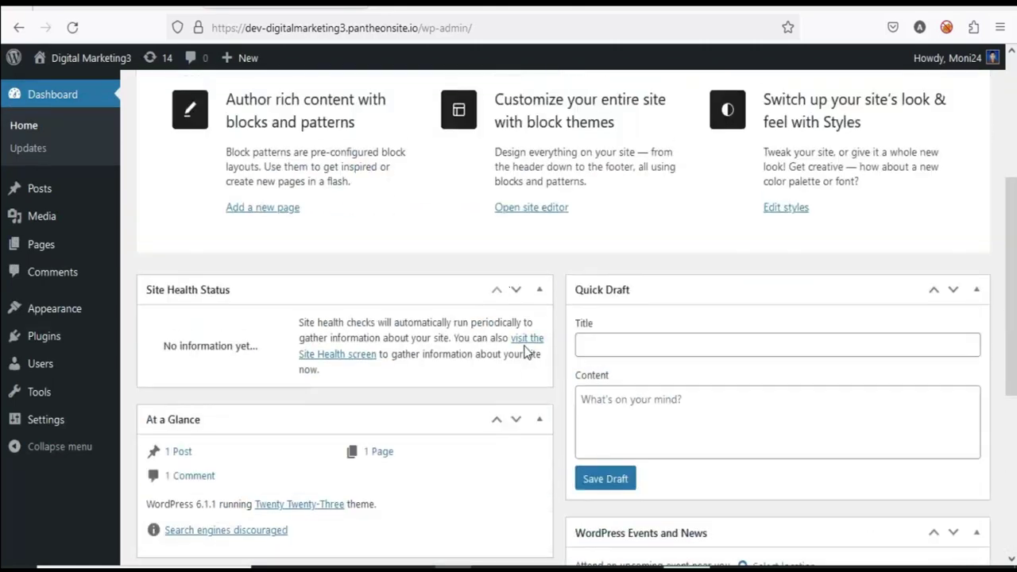
{"action": "scroll", "coordinate": [521, 345], "scroll_direction": "up", "scroll_amount": 1}
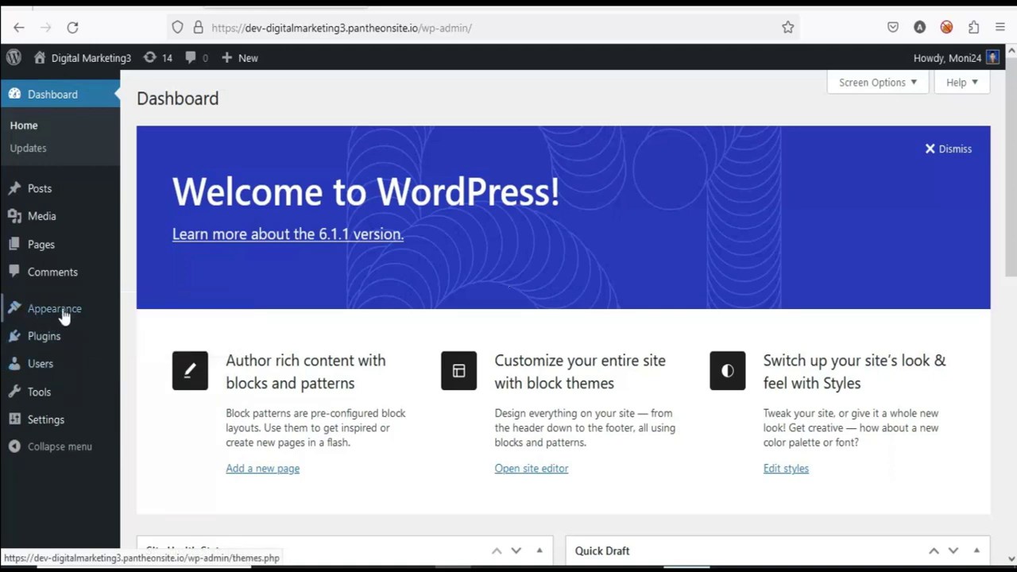
{"action": "mouse_move", "coordinate": [50, 318]}
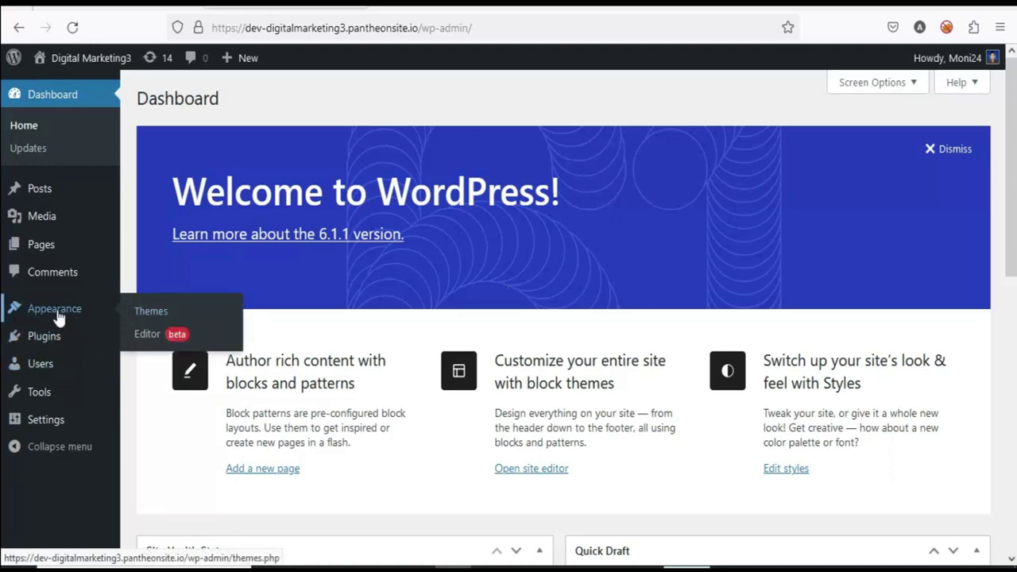
Step: Search installed themes for 'Astra' copied from Notepad, then go to Add New themes
{"action": "left_click", "coordinate": [153, 314]}
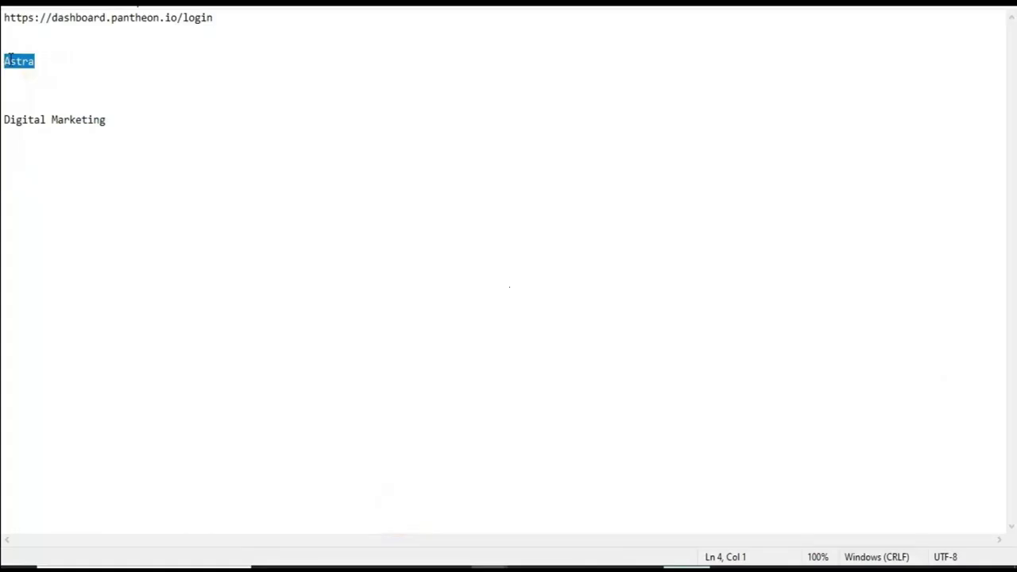
{"action": "right_click", "coordinate": [16, 60]}
{"action": "left_click", "coordinate": [86, 111]}
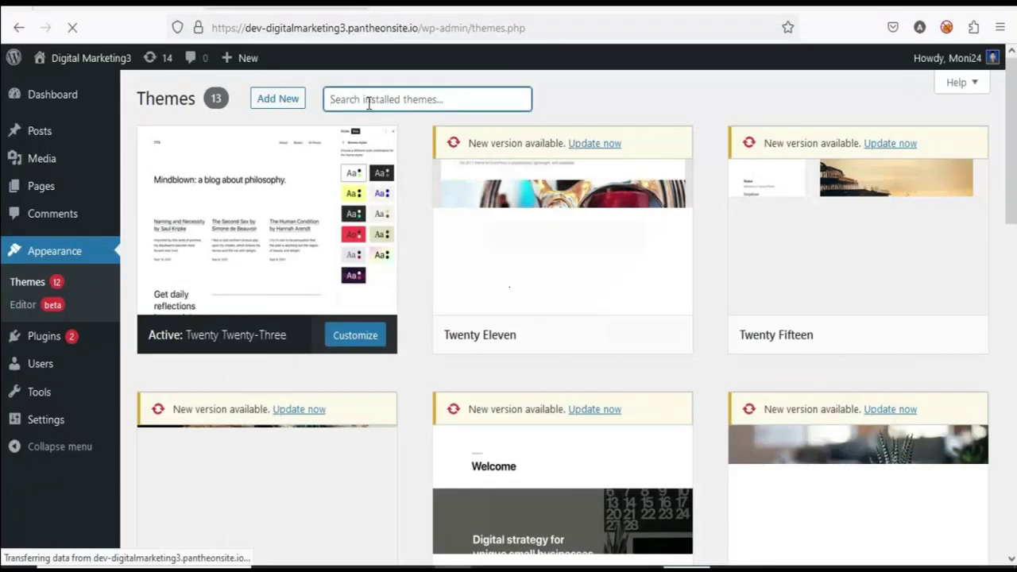
{"action": "right_click", "coordinate": [370, 100]}
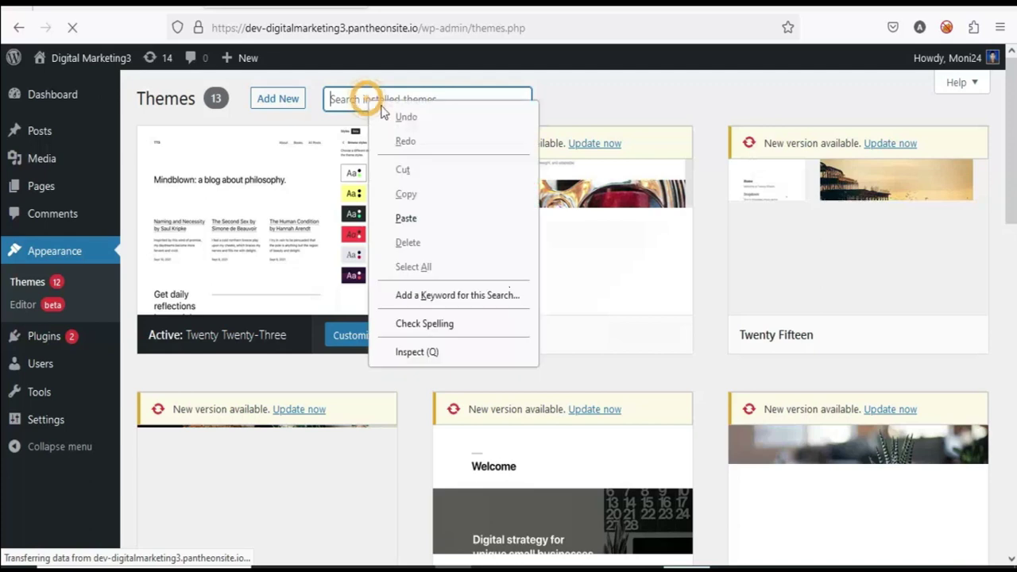
{"action": "left_click", "coordinate": [410, 226]}
{"action": "left_click", "coordinate": [277, 103]}
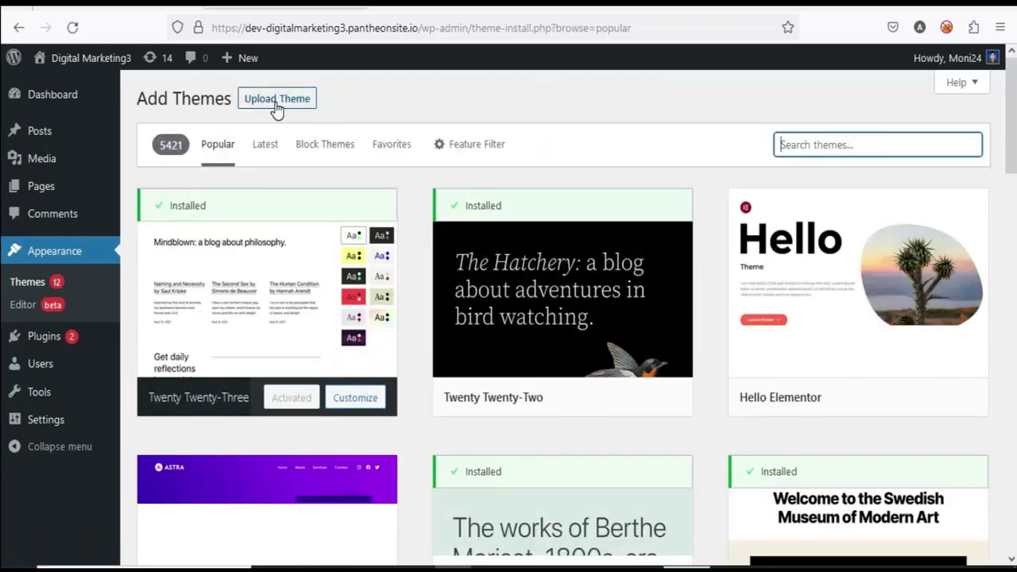
{"action": "scroll", "coordinate": [512, 294], "scroll_direction": "down", "scroll_amount": 3}
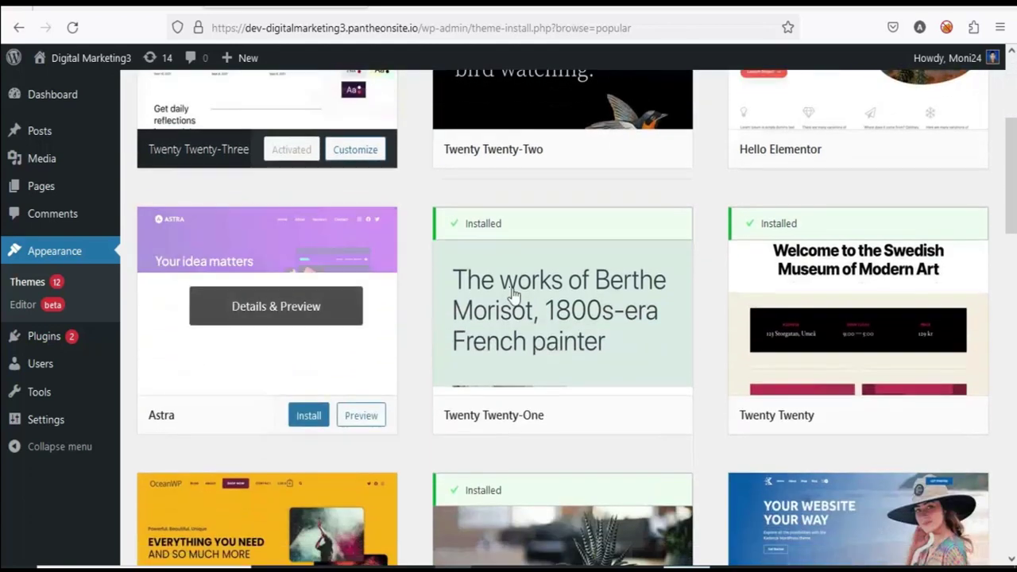
{"action": "scroll", "coordinate": [513, 294], "scroll_direction": "down", "scroll_amount": 4}
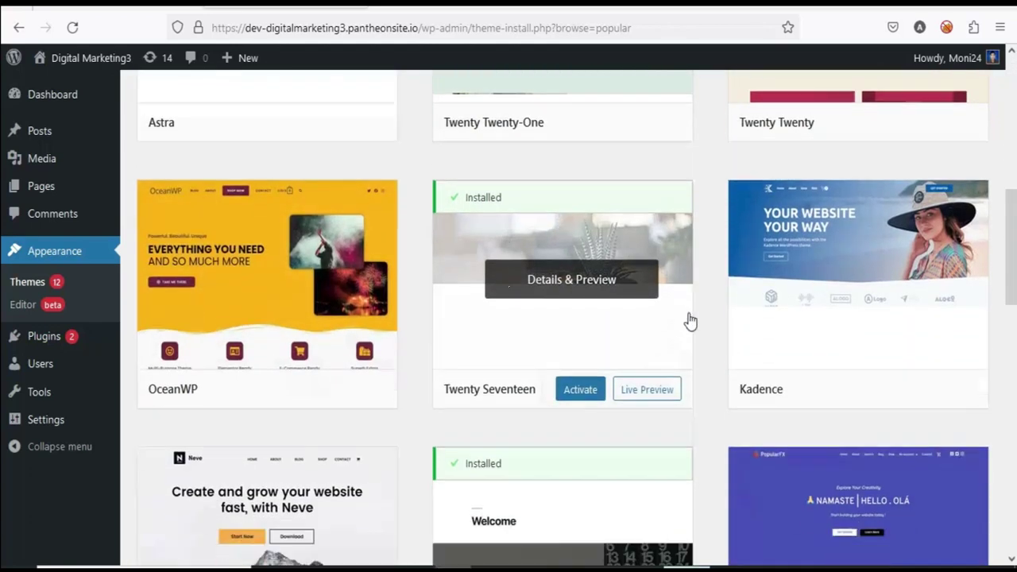
{"action": "scroll", "coordinate": [690, 321], "scroll_direction": "down", "scroll_amount": 2}
{"action": "scroll", "coordinate": [794, 273], "scroll_direction": "up", "scroll_amount": 2}
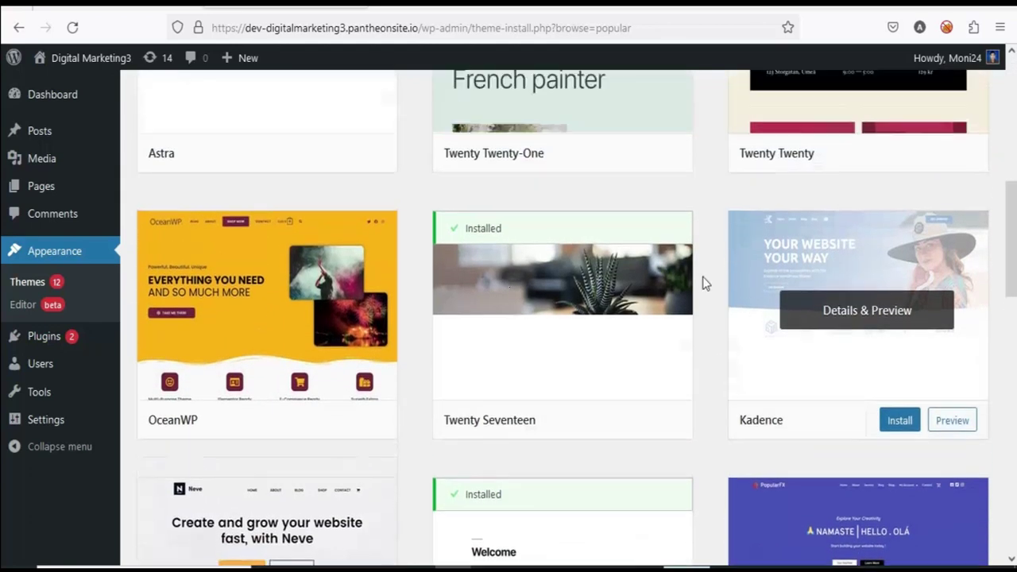
{"action": "scroll", "coordinate": [703, 283], "scroll_direction": "down", "scroll_amount": 6}
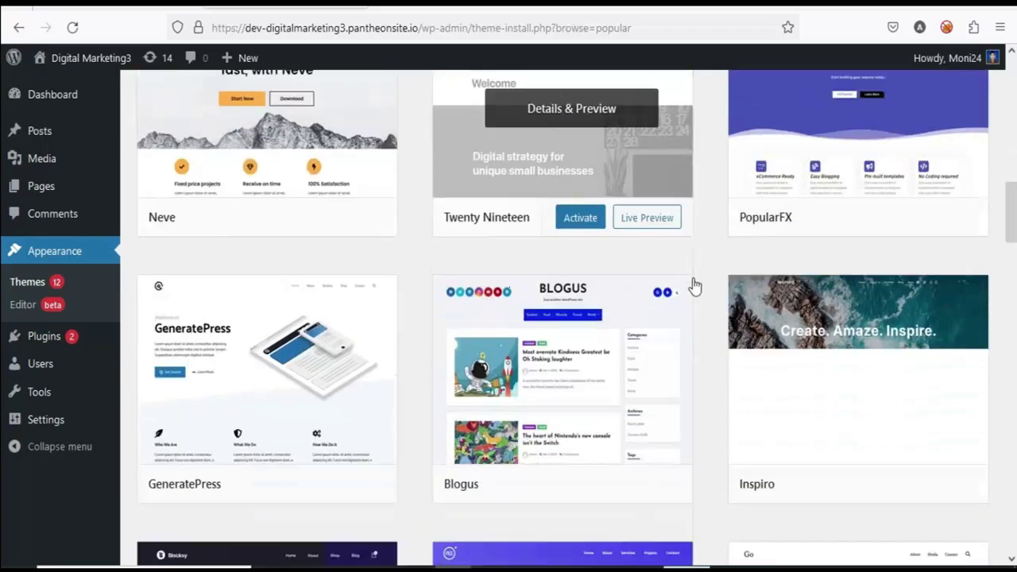
{"action": "scroll", "coordinate": [694, 286], "scroll_direction": "down", "scroll_amount": 2}
{"action": "scroll", "coordinate": [790, 278], "scroll_direction": "down", "scroll_amount": 3}
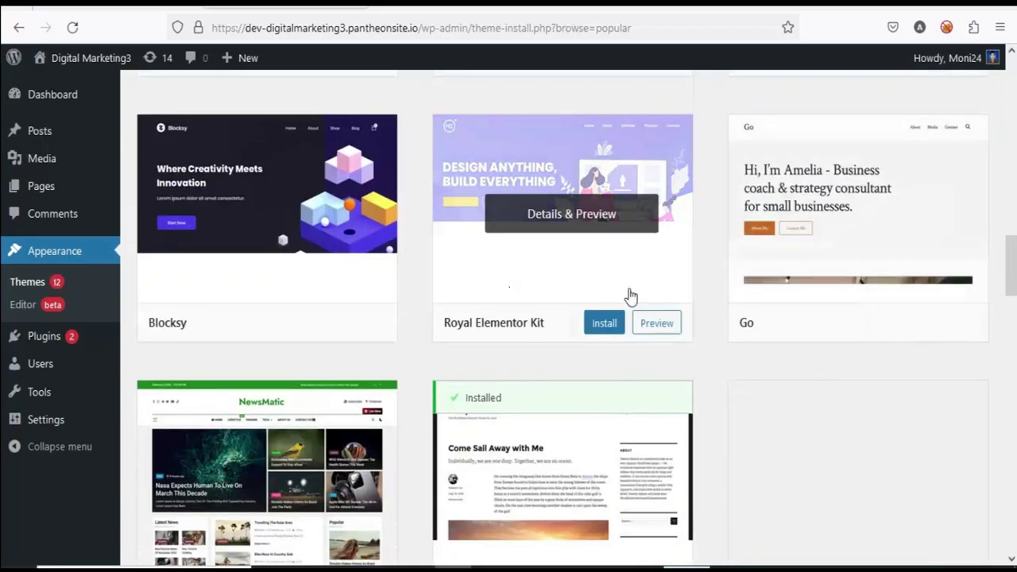
{"action": "scroll", "coordinate": [627, 297], "scroll_direction": "down", "scroll_amount": 3}
{"action": "scroll", "coordinate": [288, 307], "scroll_direction": "up", "scroll_amount": 1}
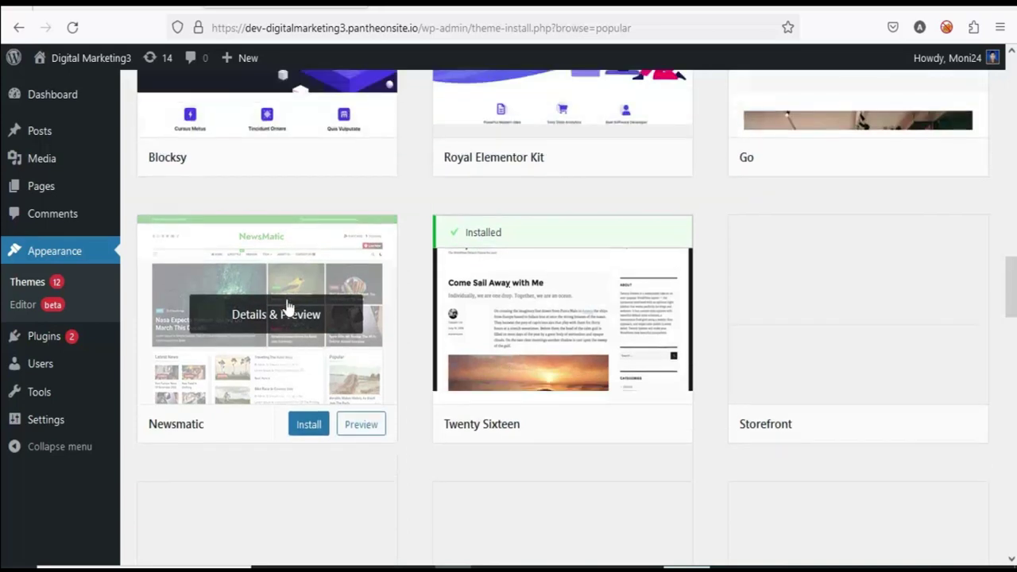
{"action": "scroll", "coordinate": [383, 308], "scroll_direction": "up", "scroll_amount": 4}
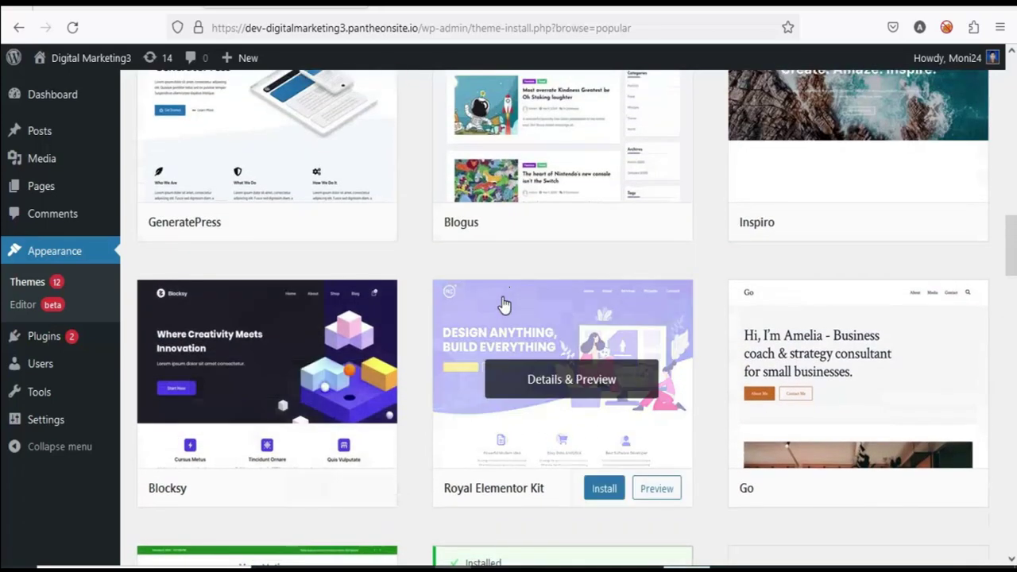
{"action": "scroll", "coordinate": [504, 306], "scroll_direction": "up", "scroll_amount": 2}
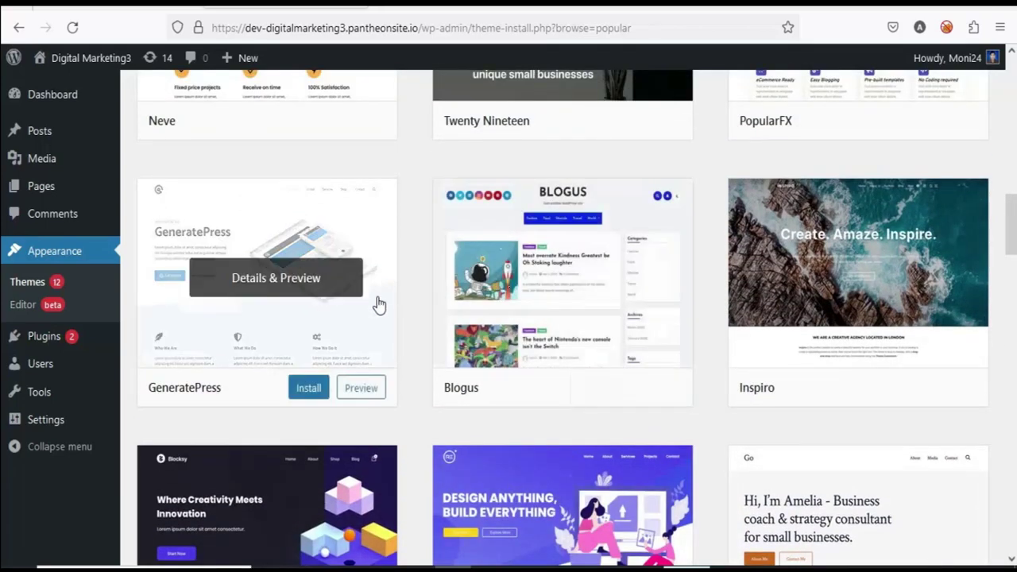
{"action": "scroll", "coordinate": [379, 305], "scroll_direction": "up", "scroll_amount": 9}
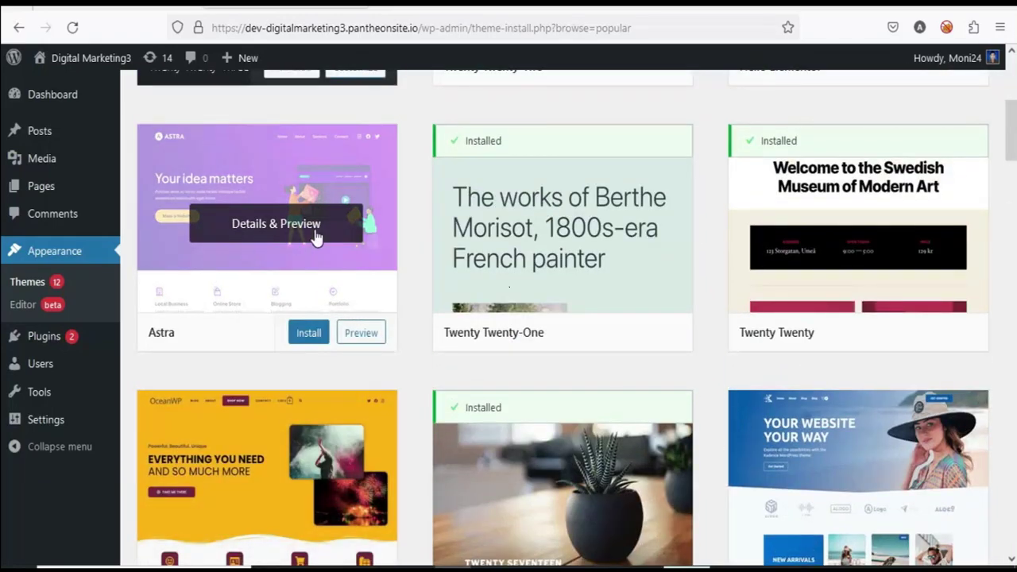
Step: Install and activate Astra, then launch Starter Templates via Get Started and Build Your Website Now
{"action": "left_click", "coordinate": [308, 334]}
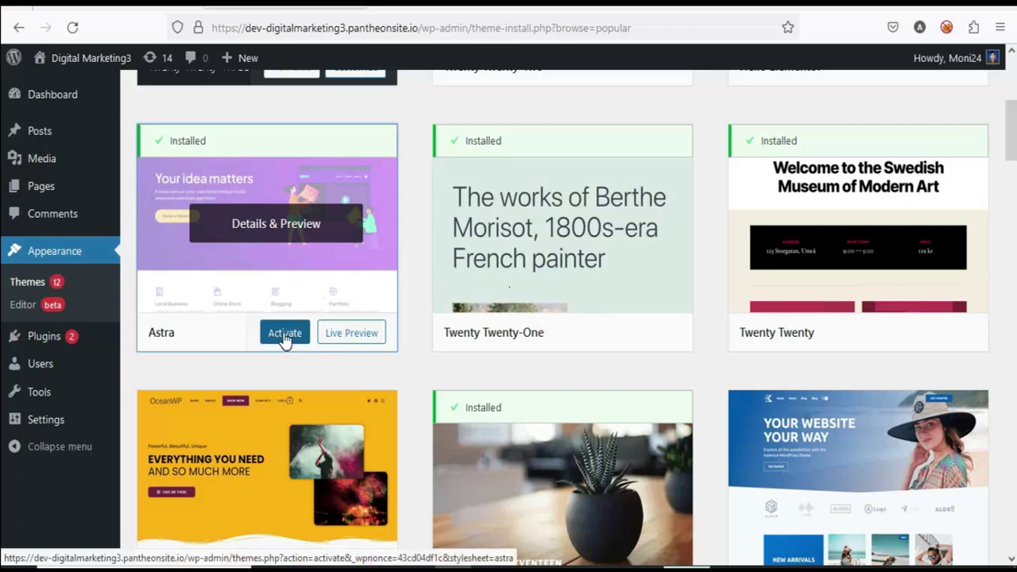
{"action": "left_click", "coordinate": [285, 336]}
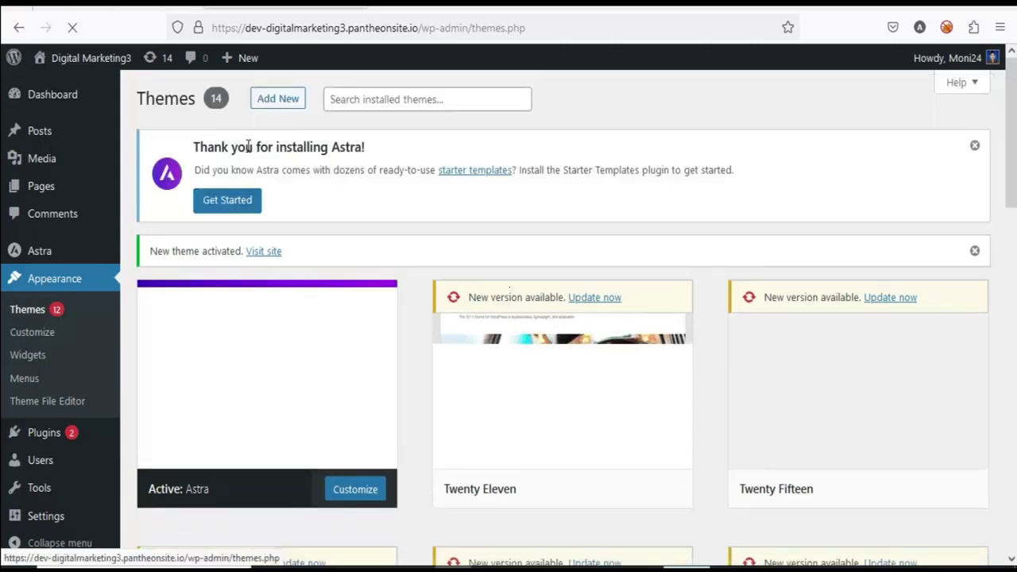
{"action": "left_click", "coordinate": [226, 202]}
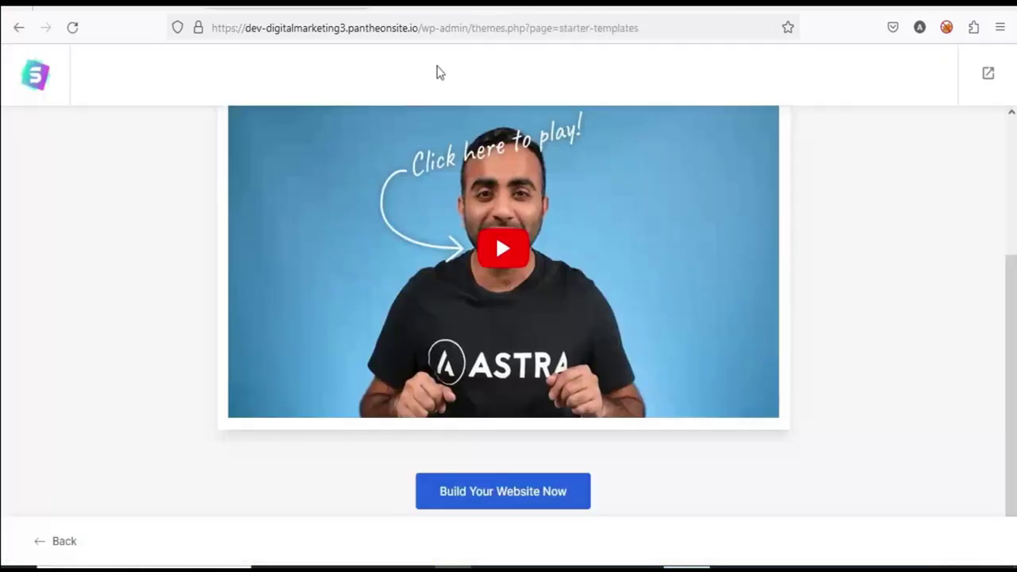
{"action": "scroll", "coordinate": [574, 329], "scroll_direction": "down", "scroll_amount": 4}
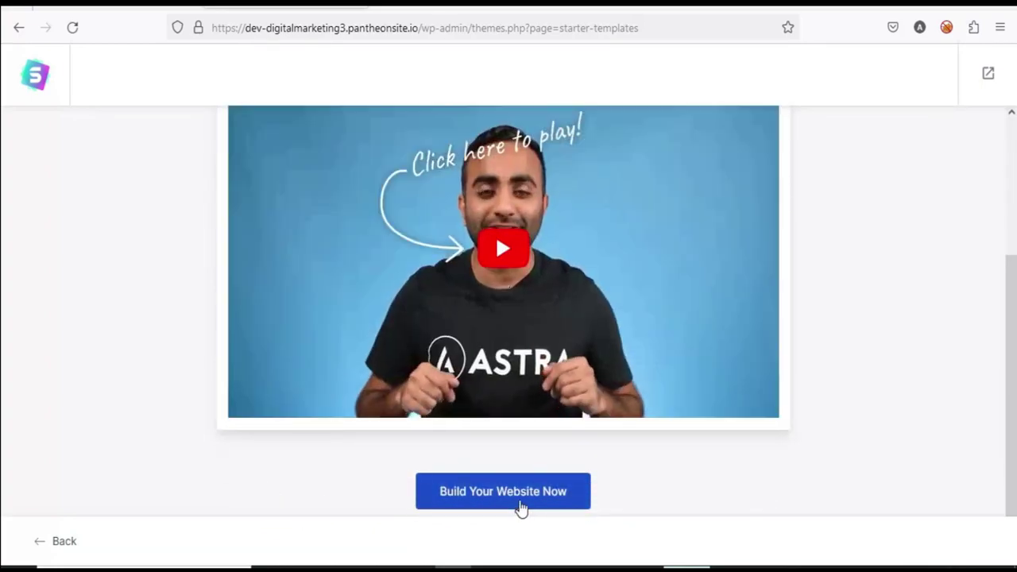
{"action": "left_click", "coordinate": [492, 497]}
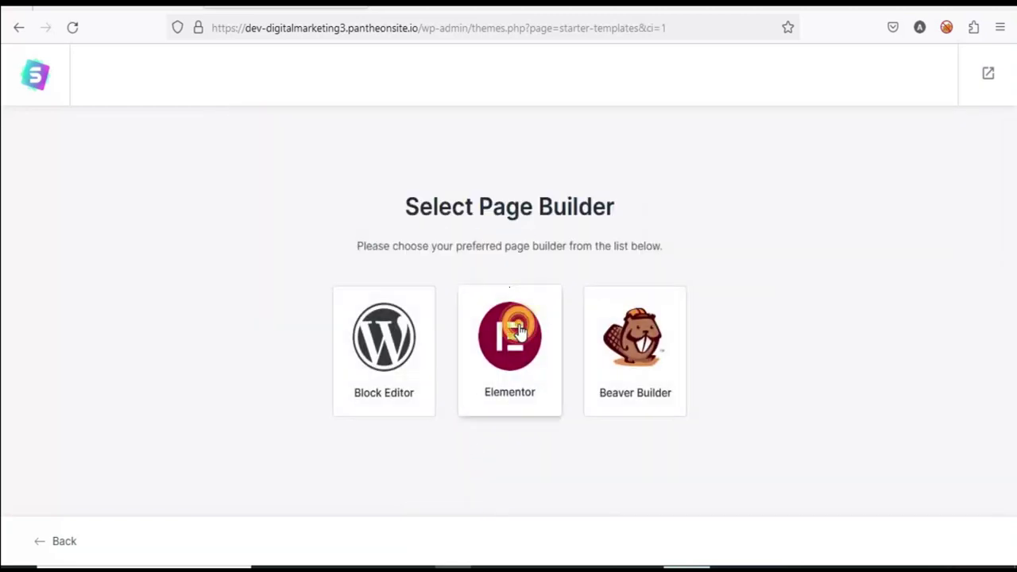
Step: Choose Elementor as the page builder, then pick the Outdoor Adventure starter template
{"action": "left_click", "coordinate": [518, 332]}
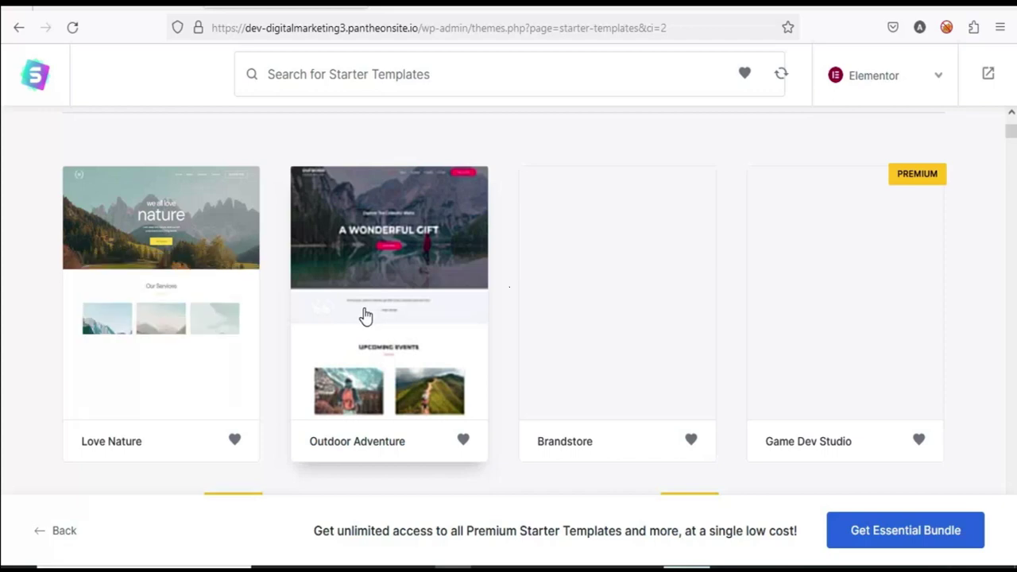
{"action": "scroll", "coordinate": [357, 326], "scroll_direction": "down", "scroll_amount": 3}
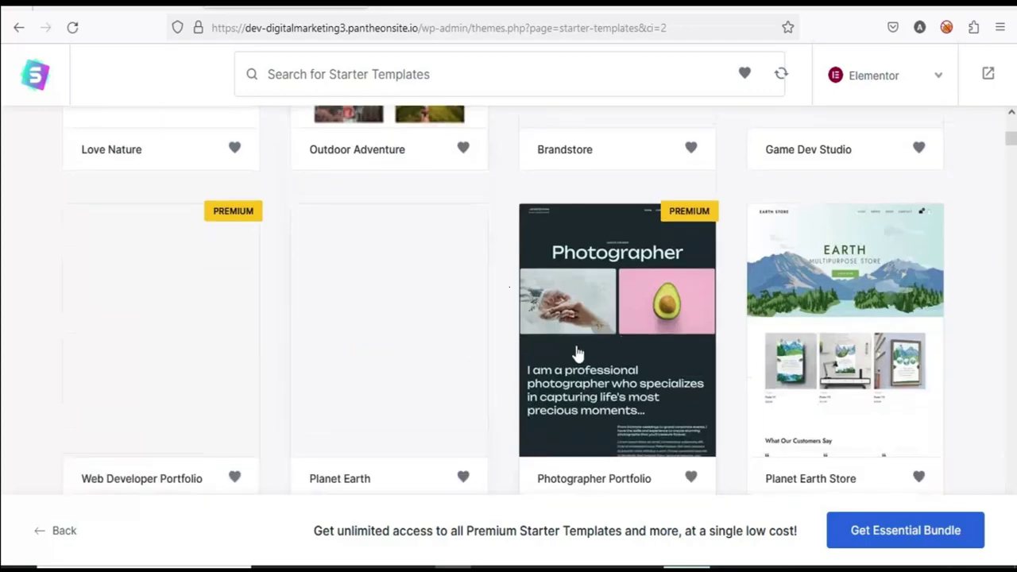
{"action": "scroll", "coordinate": [574, 355], "scroll_direction": "down", "scroll_amount": 3}
{"action": "scroll", "coordinate": [636, 355], "scroll_direction": "down", "scroll_amount": 4}
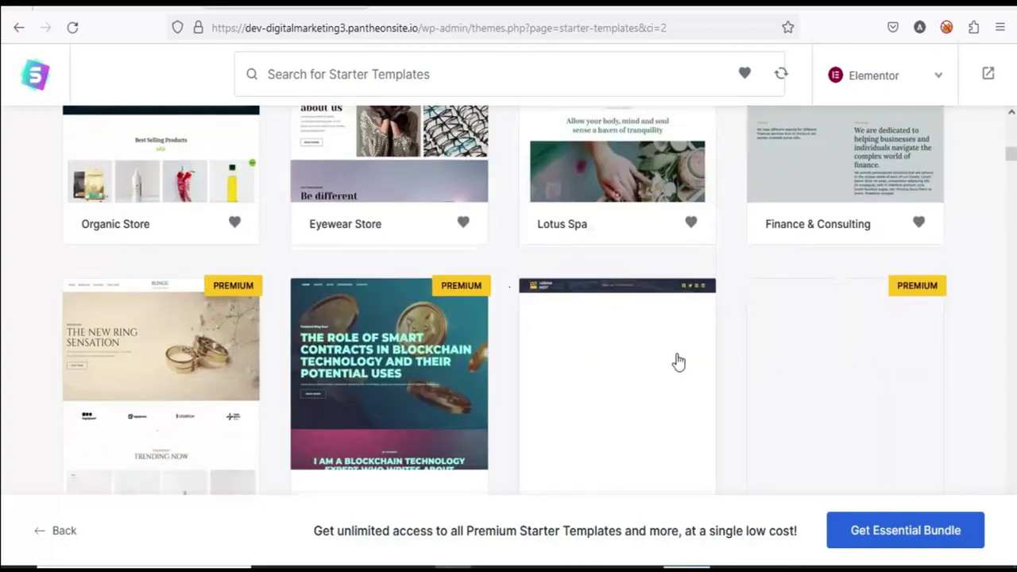
{"action": "scroll", "coordinate": [718, 350], "scroll_direction": "up", "scroll_amount": 5}
{"action": "scroll", "coordinate": [718, 350], "scroll_direction": "up", "scroll_amount": 2}
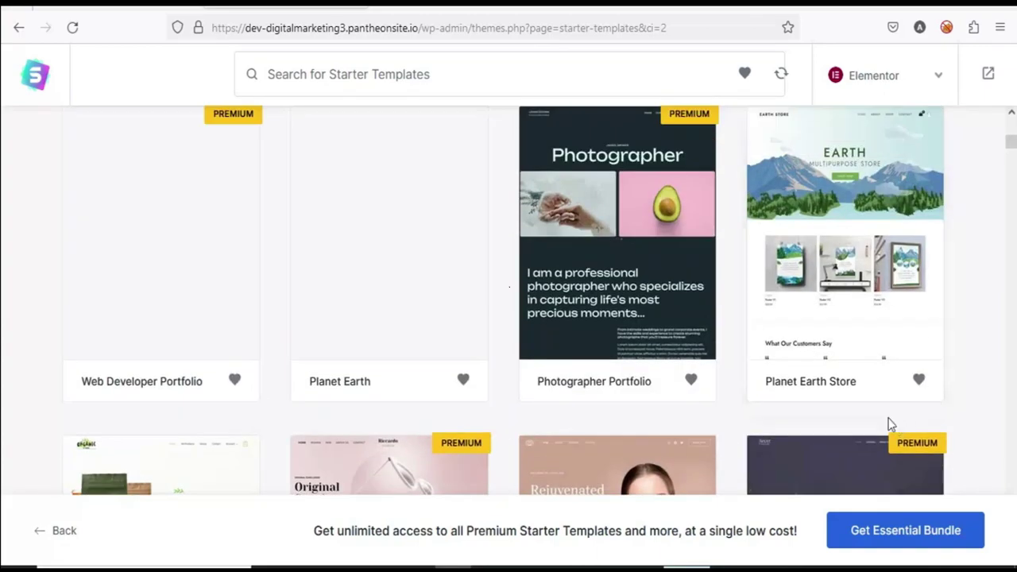
{"action": "scroll", "coordinate": [654, 323], "scroll_direction": "up", "scroll_amount": 4}
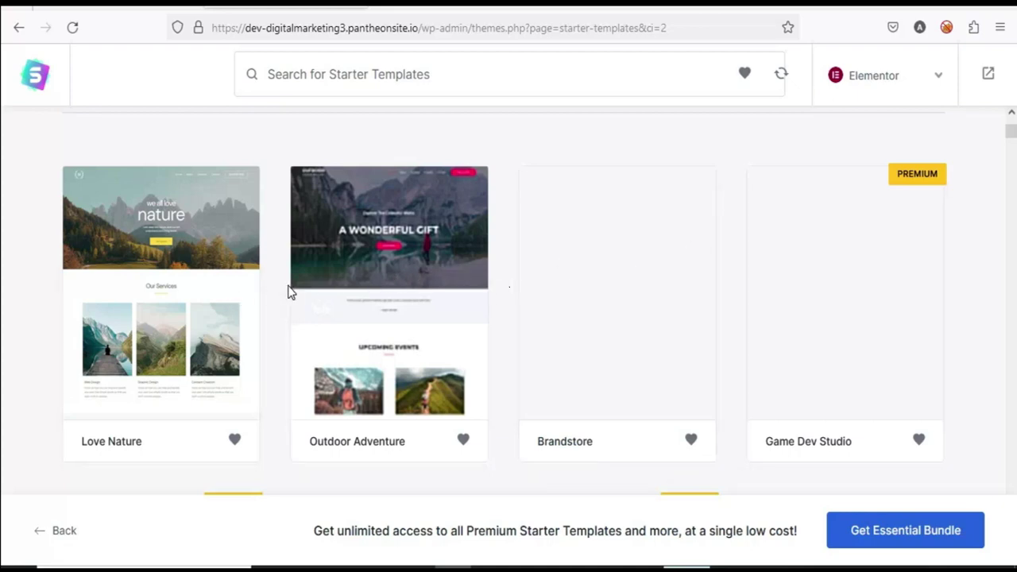
{"action": "scroll", "coordinate": [268, 288], "scroll_direction": "down", "scroll_amount": 4}
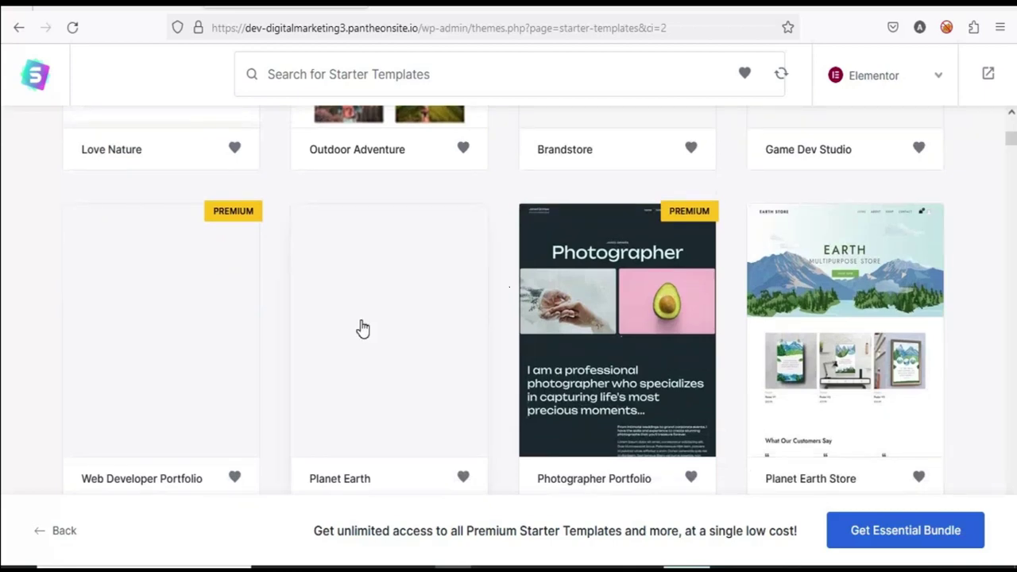
{"action": "scroll", "coordinate": [362, 328], "scroll_direction": "up", "scroll_amount": 4}
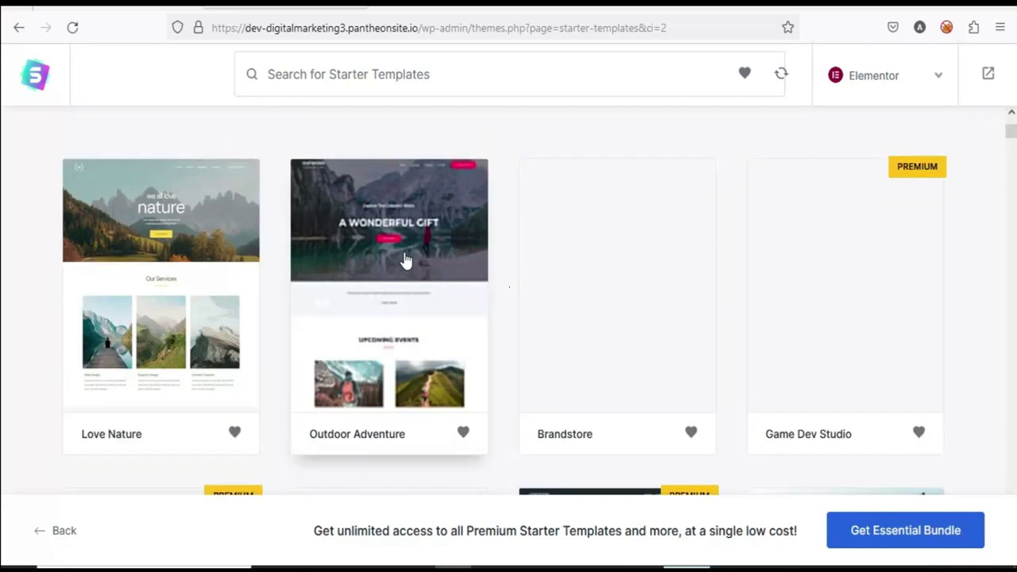
{"action": "left_click", "coordinate": [405, 261]}
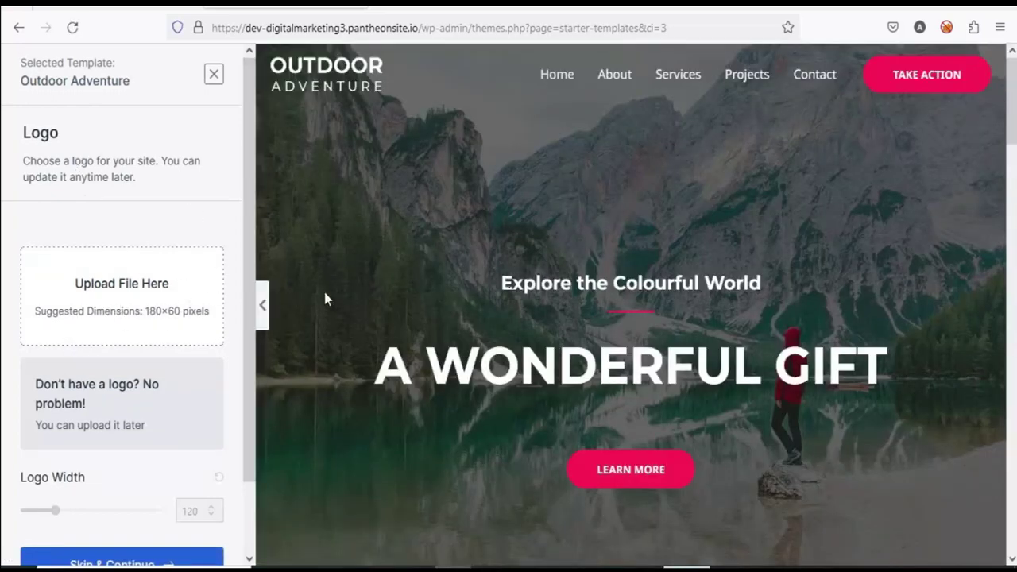
Step: Upload 'A letter tech logo' from the Downloads folder as the site logo
{"action": "scroll", "coordinate": [115, 371], "scroll_direction": "down", "scroll_amount": 2}
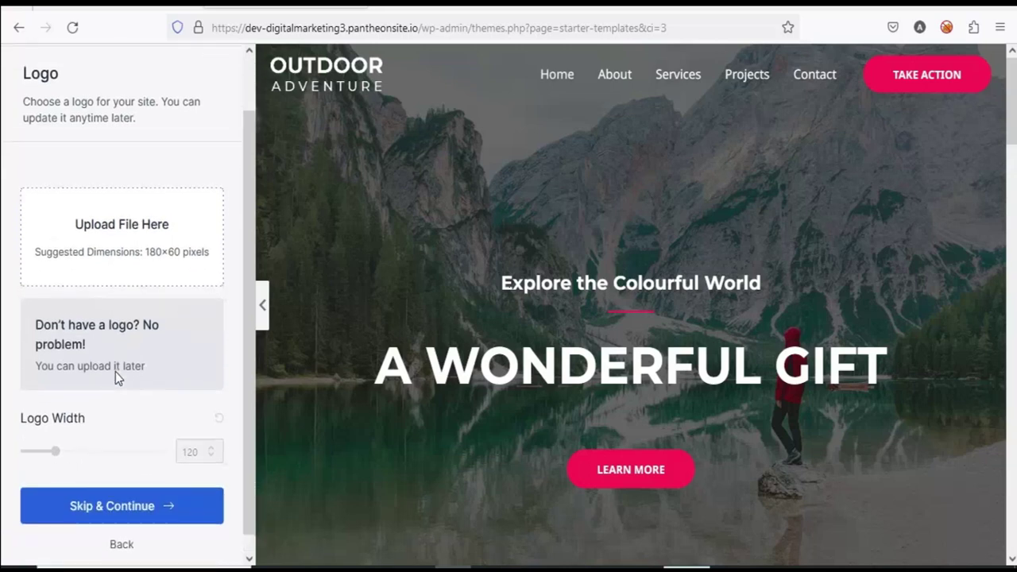
{"action": "scroll", "coordinate": [115, 372], "scroll_direction": "up", "scroll_amount": 2}
{"action": "left_click", "coordinate": [143, 315]}
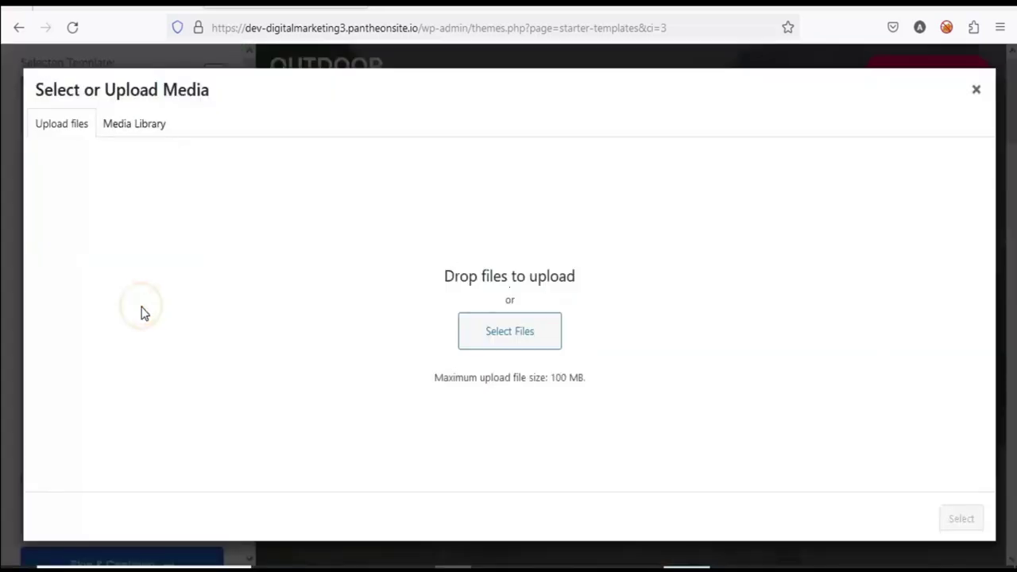
{"action": "left_click", "coordinate": [512, 340]}
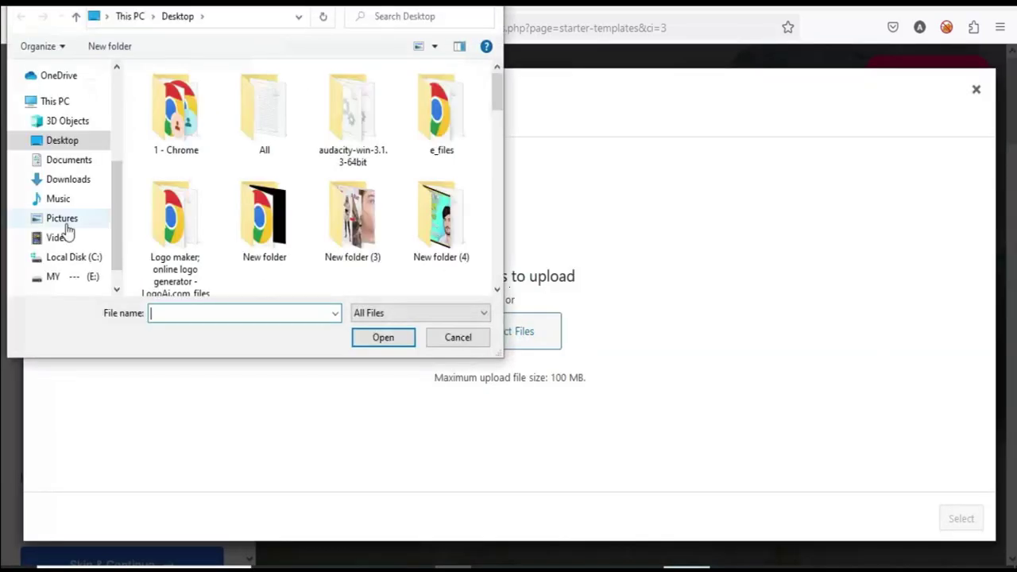
{"action": "left_click", "coordinate": [60, 179]}
{"action": "left_click", "coordinate": [179, 135]}
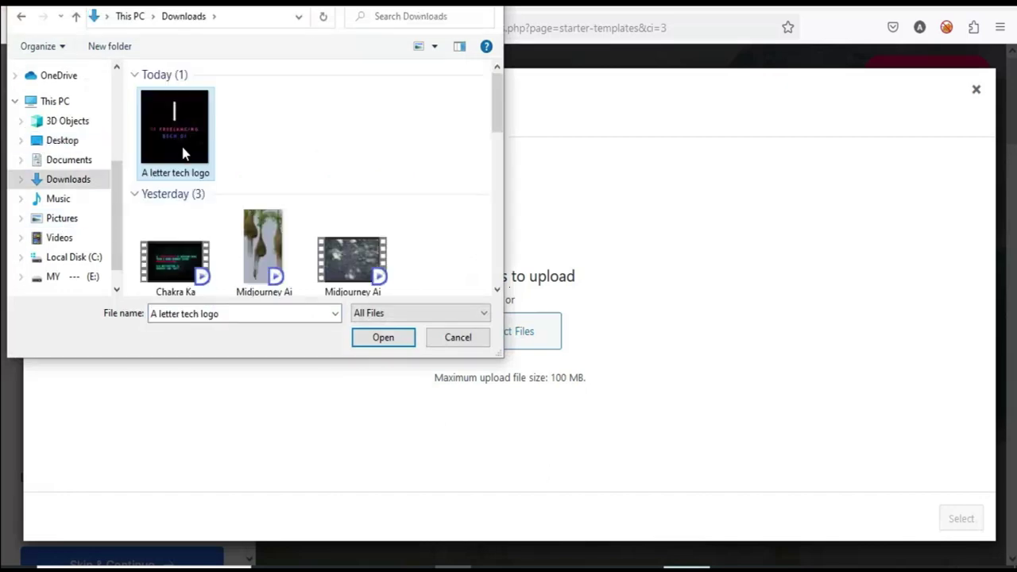
{"action": "left_click", "coordinate": [382, 342]}
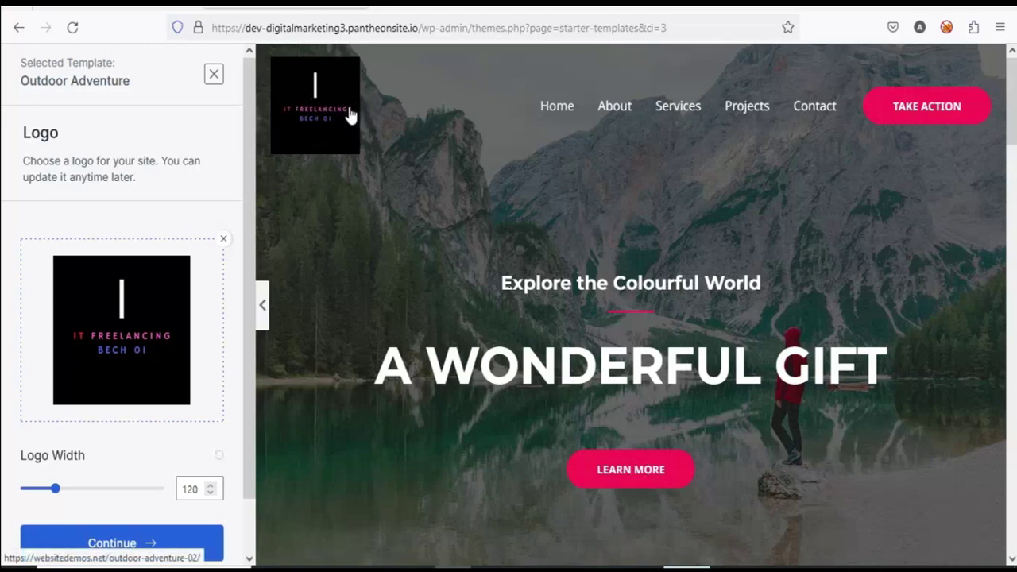
{"action": "scroll", "coordinate": [170, 359], "scroll_direction": "down", "scroll_amount": 1}
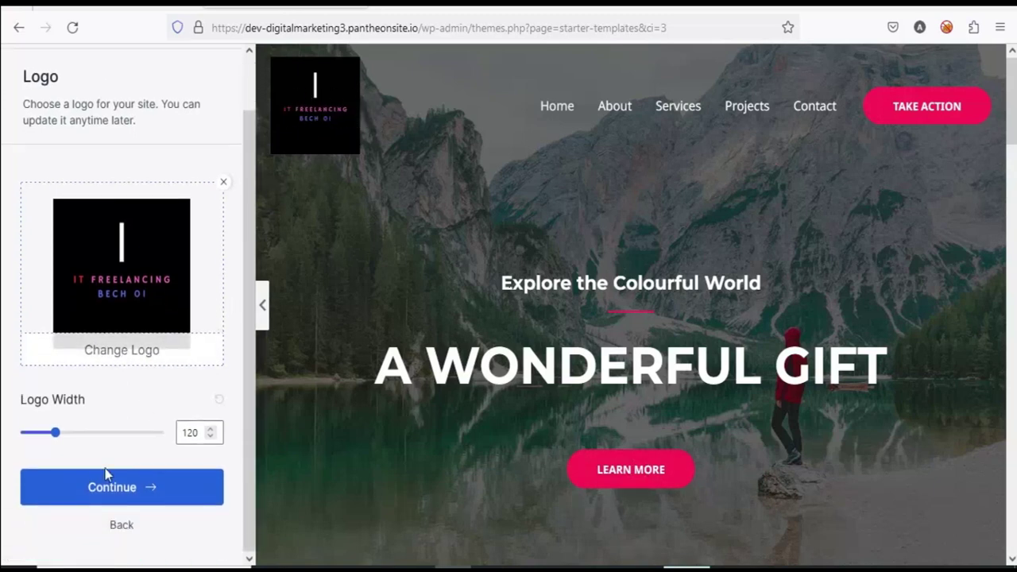
{"action": "scroll", "coordinate": [159, 297], "scroll_direction": "up", "scroll_amount": 1}
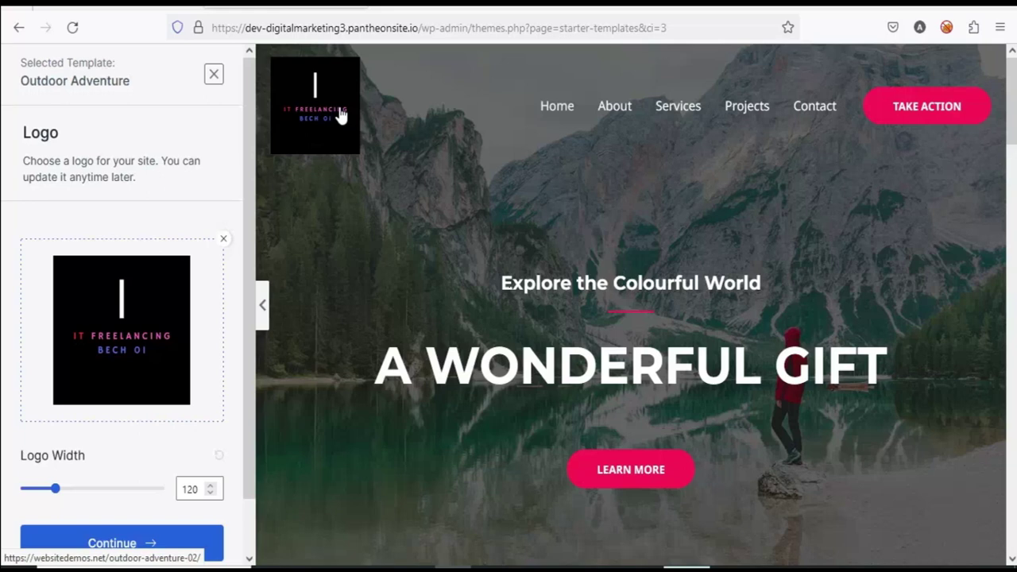
{"action": "scroll", "coordinate": [296, 191], "scroll_direction": "down", "scroll_amount": 1}
{"action": "scroll", "coordinate": [127, 243], "scroll_direction": "down", "scroll_amount": 1}
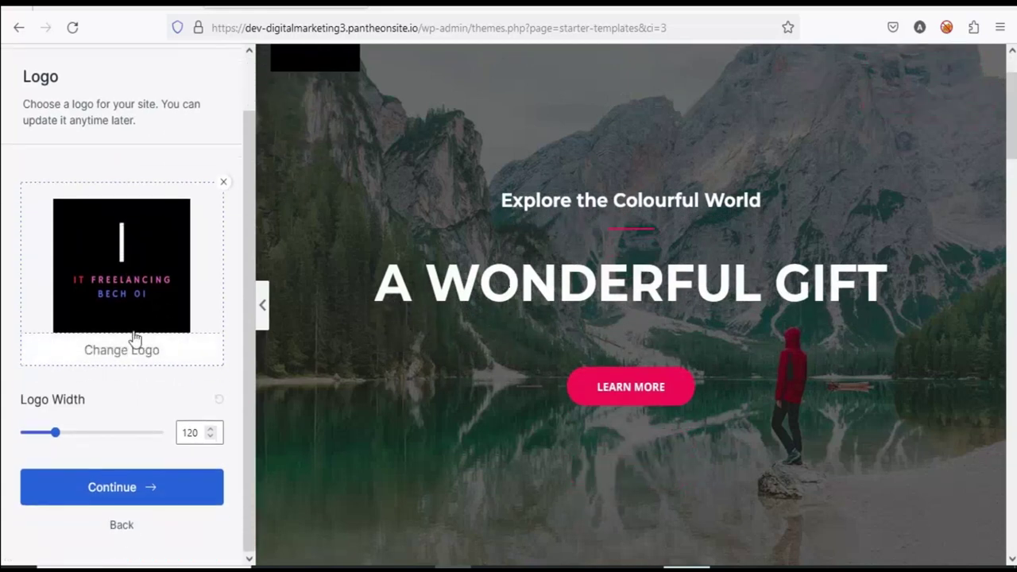
Step: Continue past the logo and accept the default colours and Montserrat / Noto Sans fonts
{"action": "left_click", "coordinate": [151, 497]}
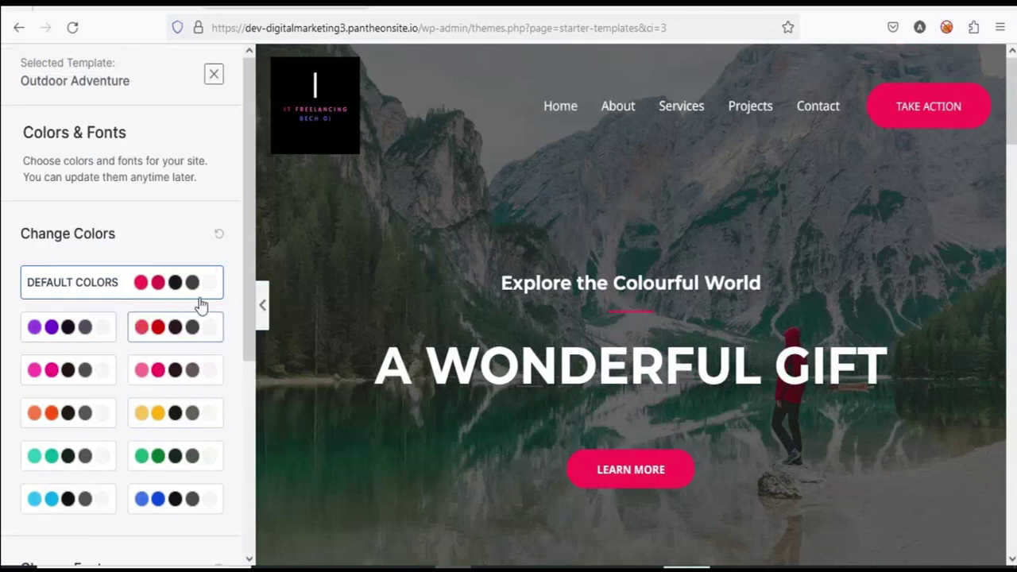
{"action": "scroll", "coordinate": [107, 363], "scroll_direction": "down", "scroll_amount": 3}
{"action": "scroll", "coordinate": [176, 310], "scroll_direction": "down", "scroll_amount": 2}
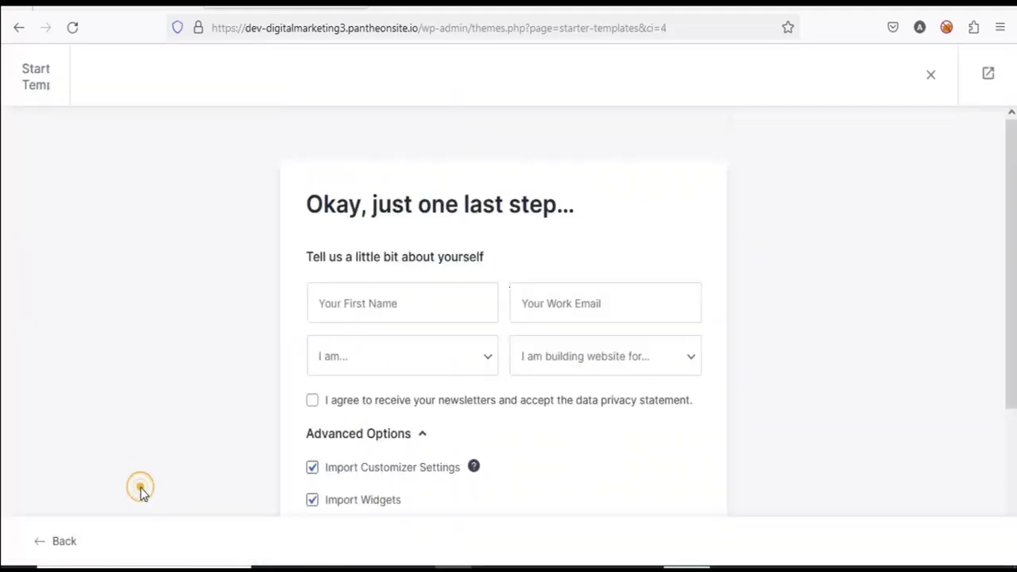
{"action": "left_click", "coordinate": [140, 490]}
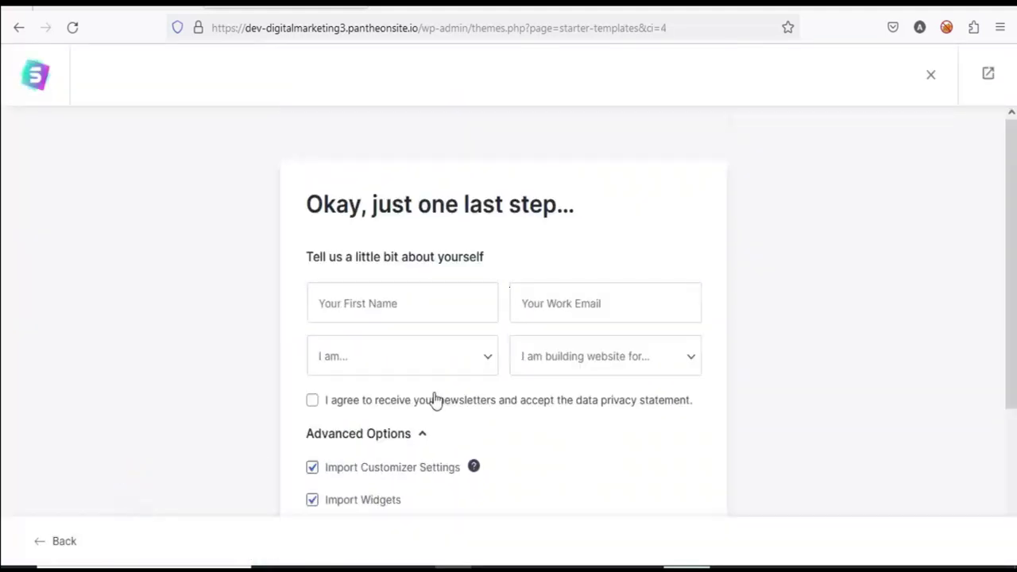
Step: Enter the first name, accept the privacy statement, and submit to build the website
{"action": "left_click", "coordinate": [332, 305]}
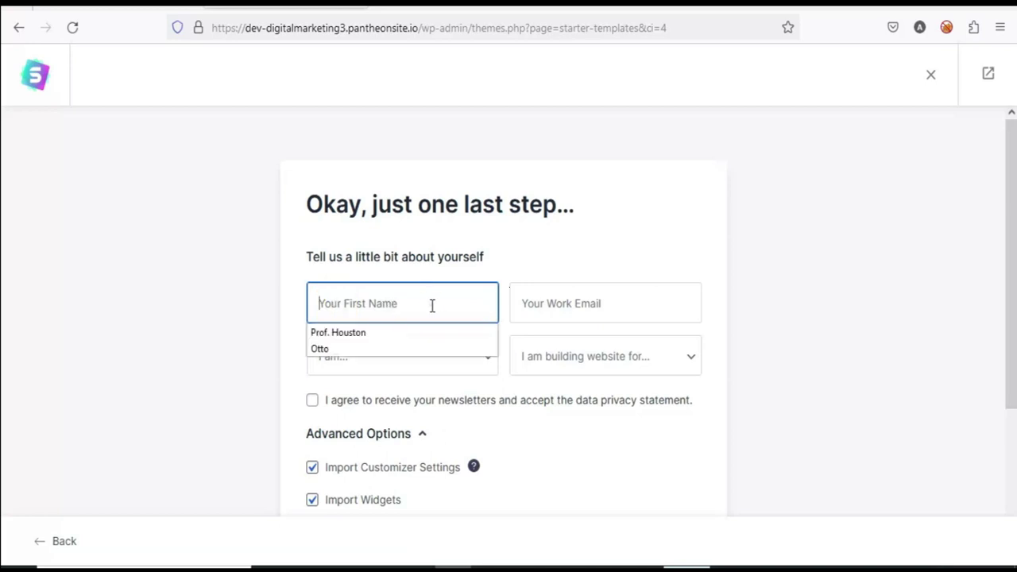
{"action": "left_click", "coordinate": [432, 306]}
{"action": "left_click", "coordinate": [312, 400]}
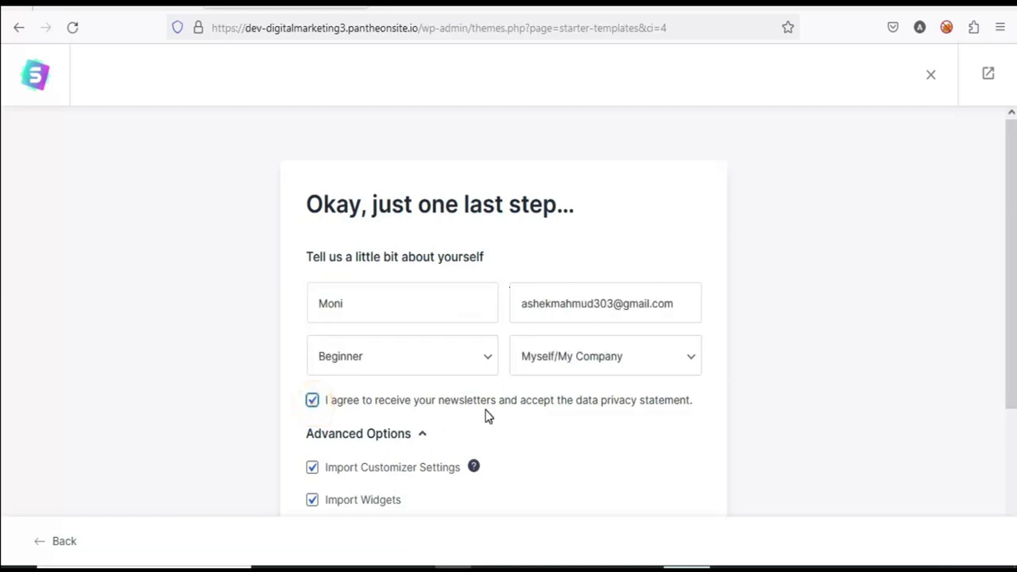
{"action": "scroll", "coordinate": [488, 416], "scroll_direction": "down", "scroll_amount": 3}
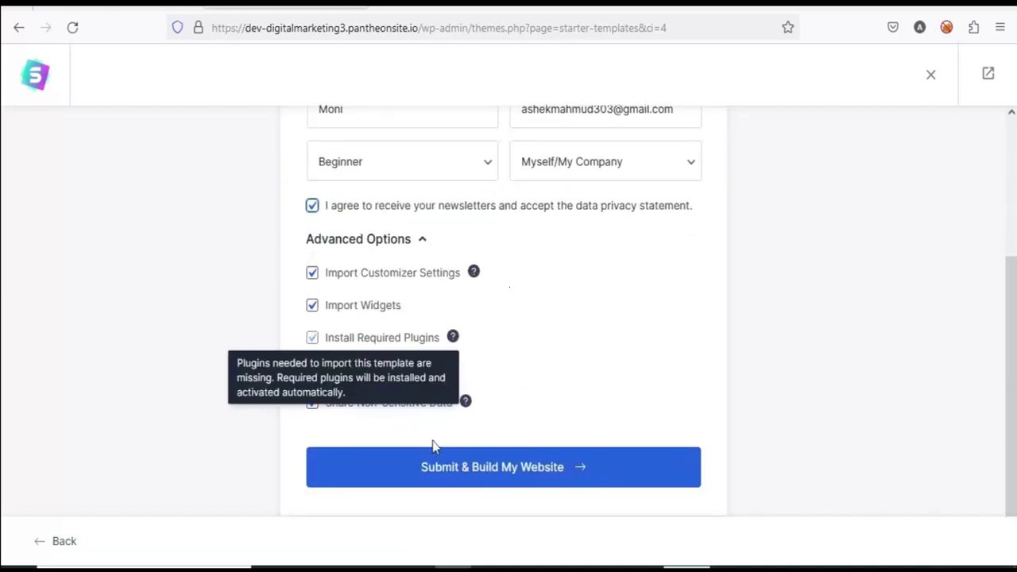
{"action": "left_click", "coordinate": [583, 473]}
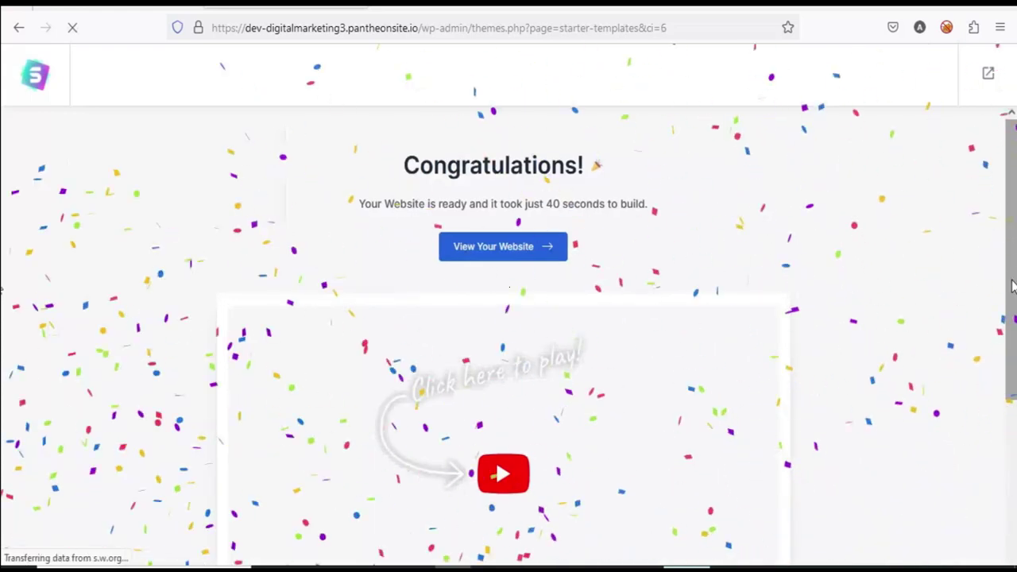
Step: From the Congratulations screen, open the finished site with View Your Website
{"action": "scroll", "coordinate": [874, 266], "scroll_direction": "down", "scroll_amount": 3}
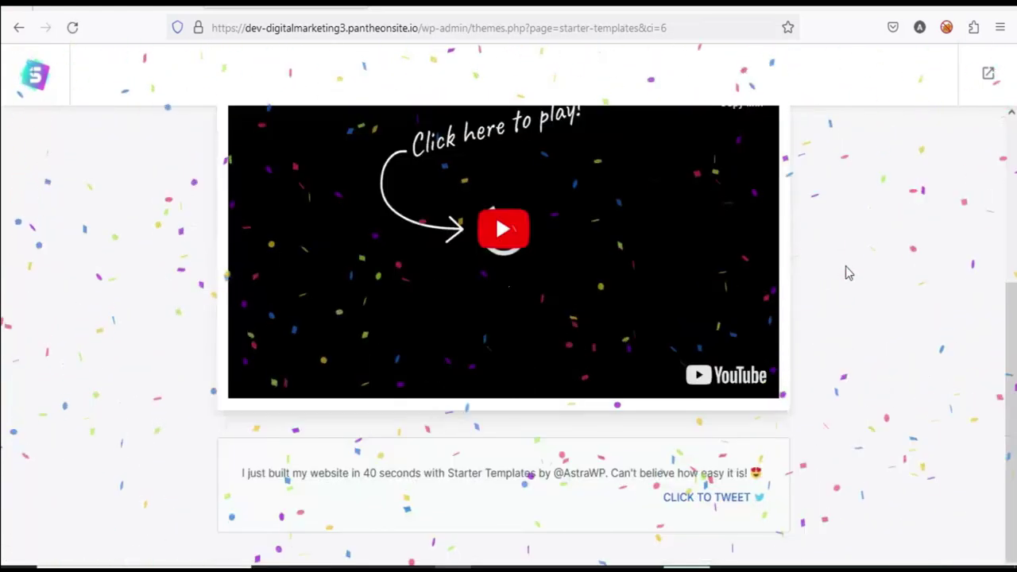
{"action": "scroll", "coordinate": [842, 279], "scroll_direction": "up", "scroll_amount": 3}
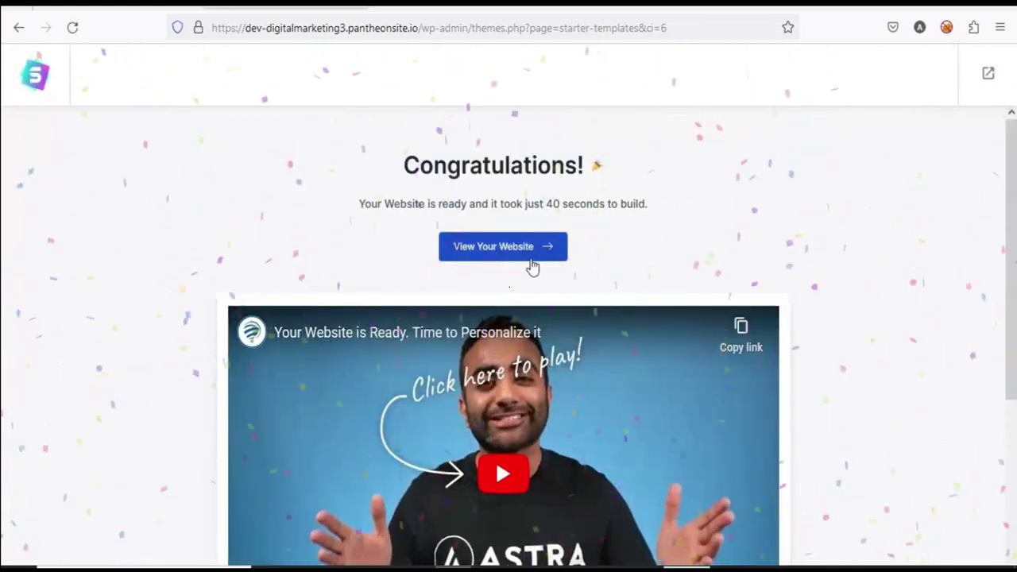
{"action": "left_click", "coordinate": [542, 255]}
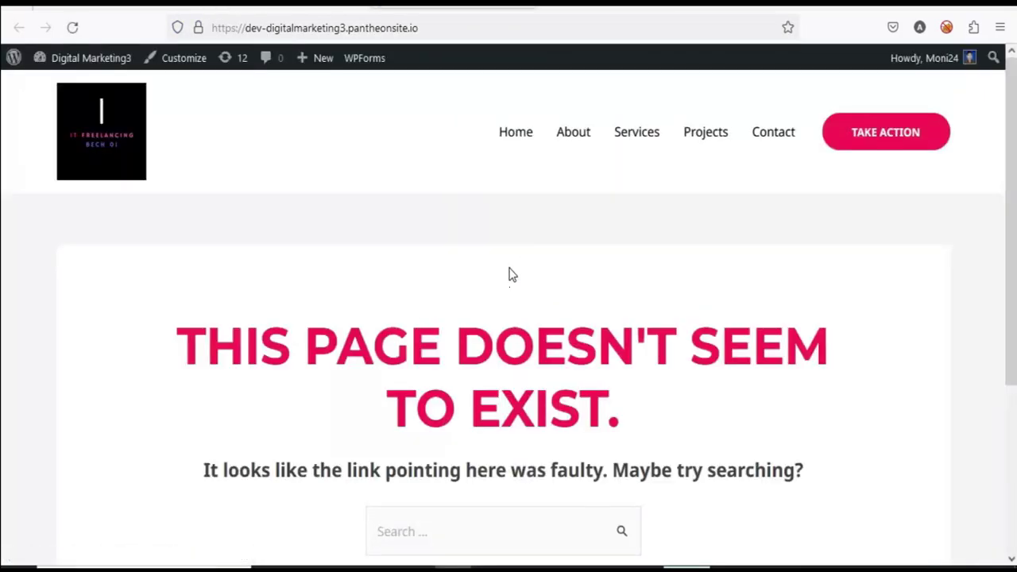
Step: Scroll the front end to confirm the IT Freelancing logo appears, then launch the Customizer
{"action": "scroll", "coordinate": [414, 286], "scroll_direction": "down", "scroll_amount": 3}
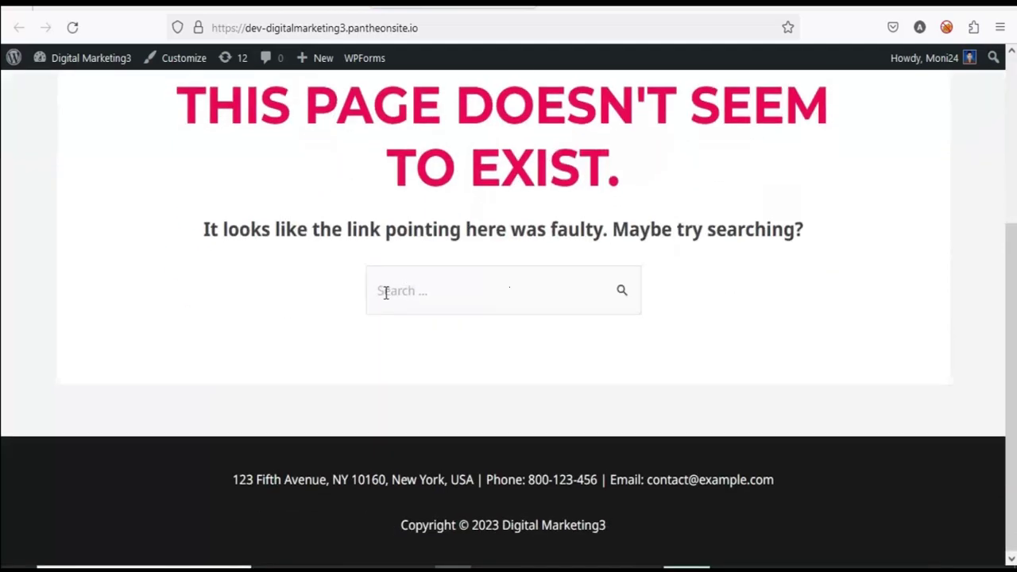
{"action": "scroll", "coordinate": [386, 291], "scroll_direction": "up", "scroll_amount": 3}
{"action": "scroll", "coordinate": [727, 275], "scroll_direction": "down", "scroll_amount": 1}
{"action": "scroll", "coordinate": [727, 275], "scroll_direction": "down", "scroll_amount": 3}
{"action": "scroll", "coordinate": [645, 300], "scroll_direction": "up", "scroll_amount": 4}
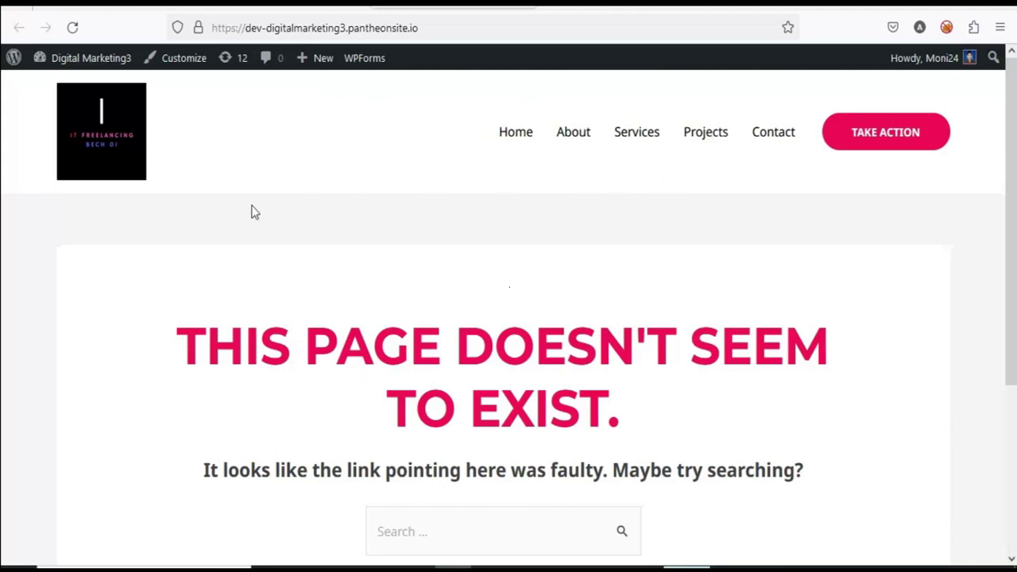
{"action": "scroll", "coordinate": [617, 280], "scroll_direction": "down", "scroll_amount": 3}
{"action": "scroll", "coordinate": [613, 284], "scroll_direction": "up", "scroll_amount": 2}
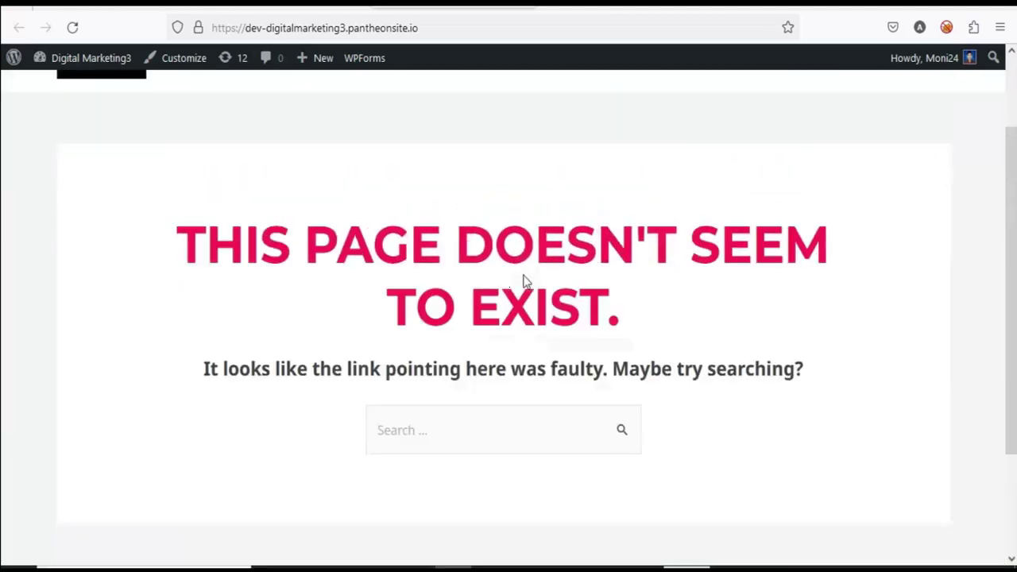
{"action": "scroll", "coordinate": [523, 280], "scroll_direction": "up", "scroll_amount": 2}
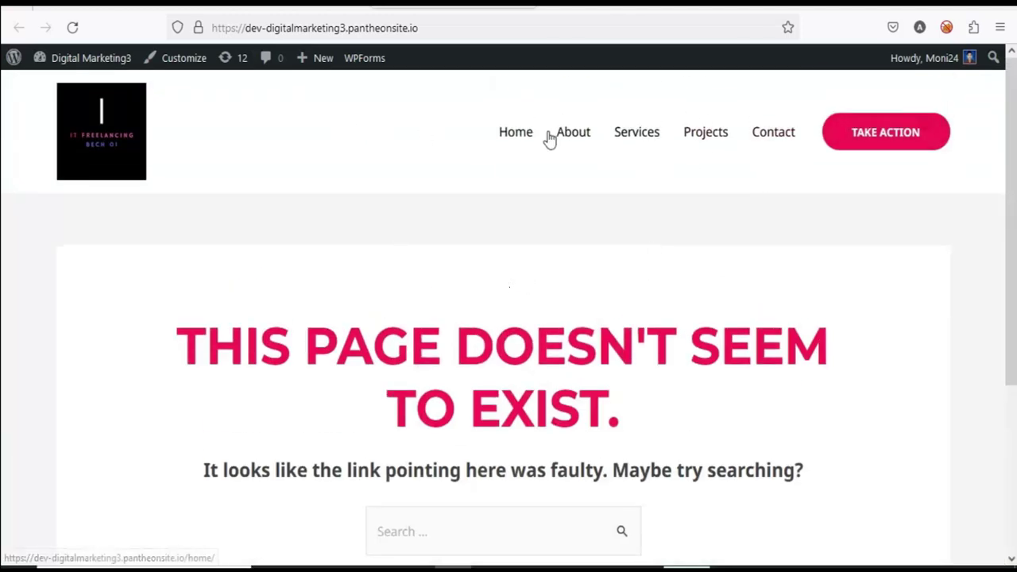
{"action": "left_click", "coordinate": [164, 71]}
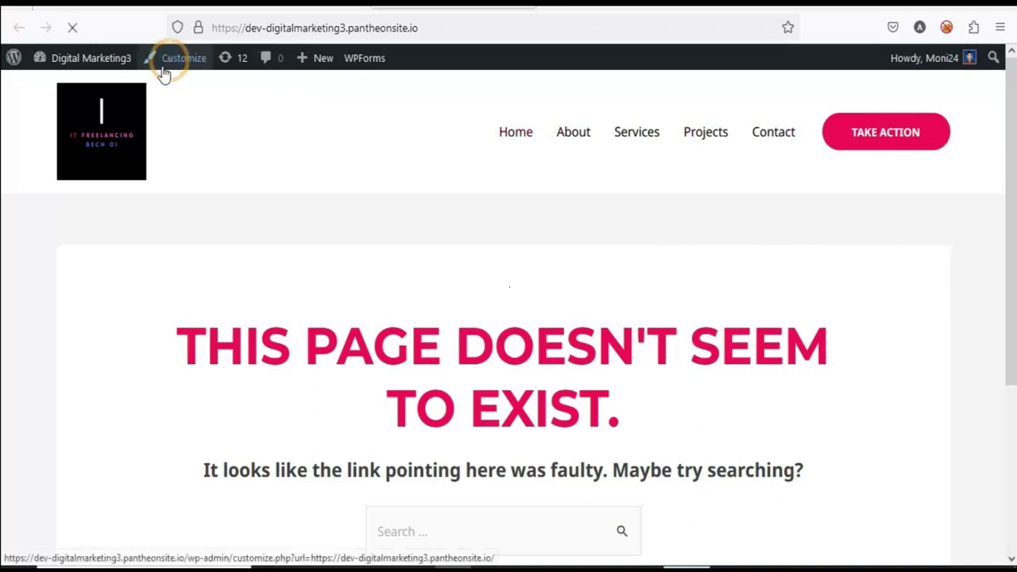